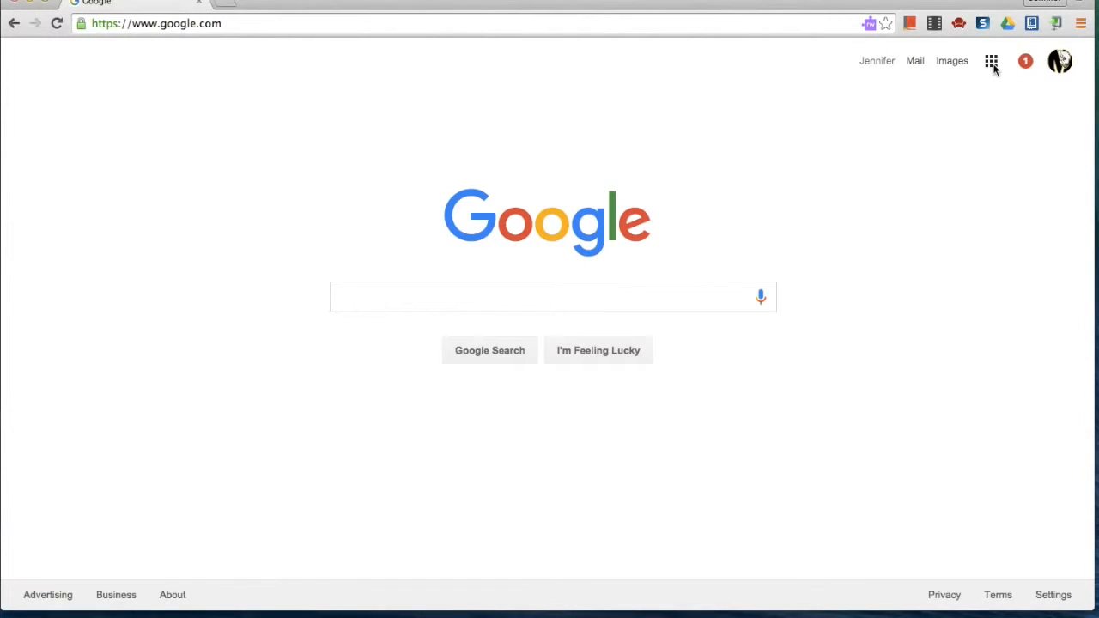
Open Google Docs from the Google apps and create a blank document
{"action": "left_click", "coordinate": [992, 63]}
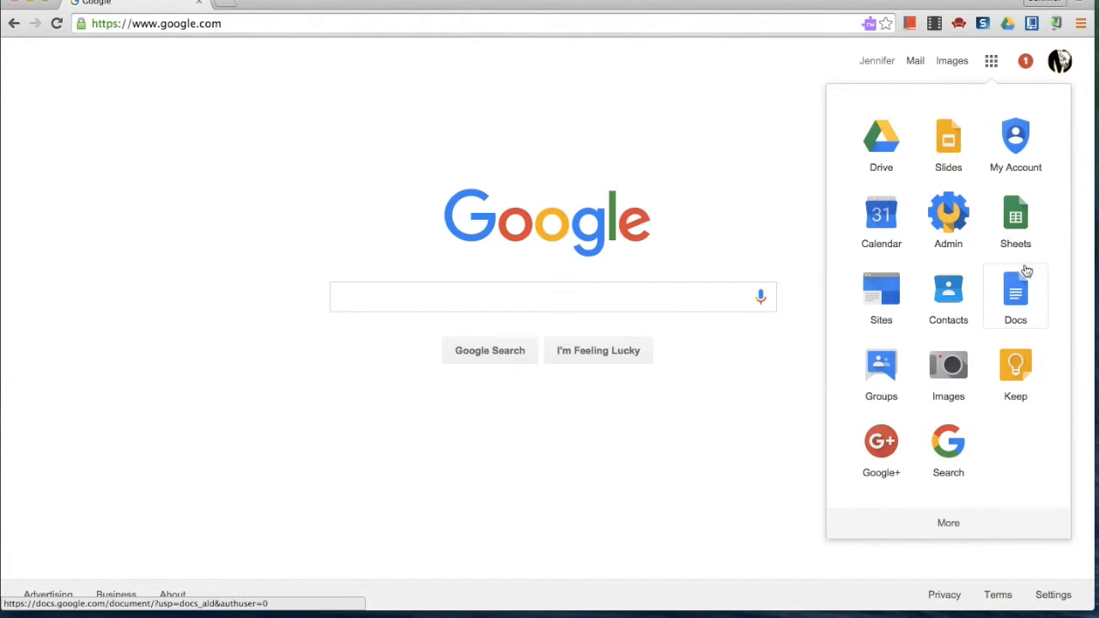
{"action": "left_click", "coordinate": [1029, 315]}
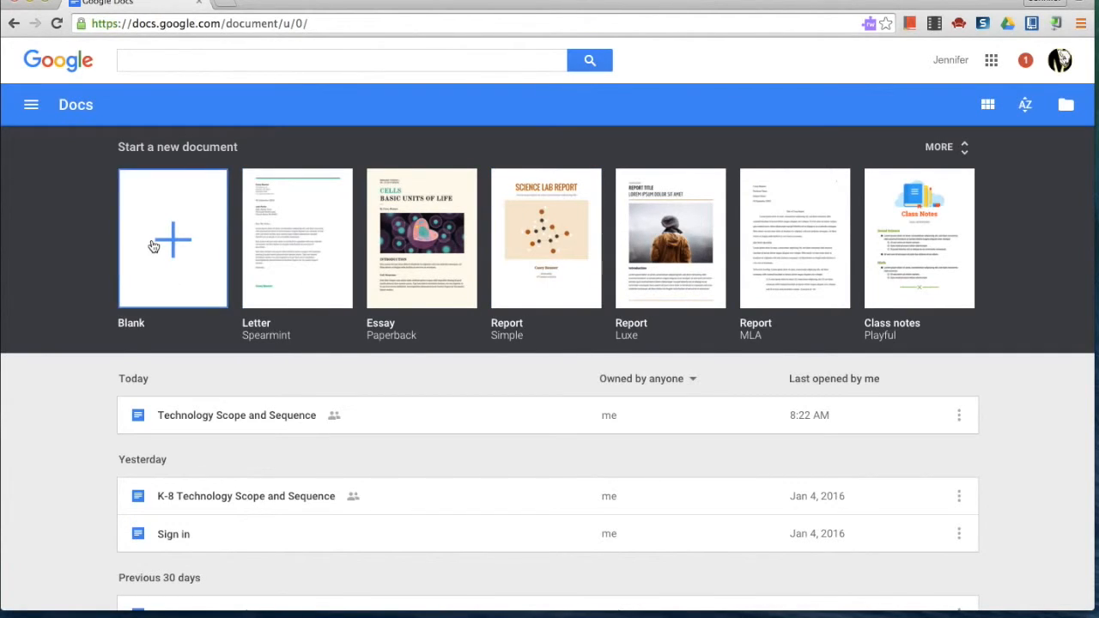
{"action": "left_click", "coordinate": [168, 264]}
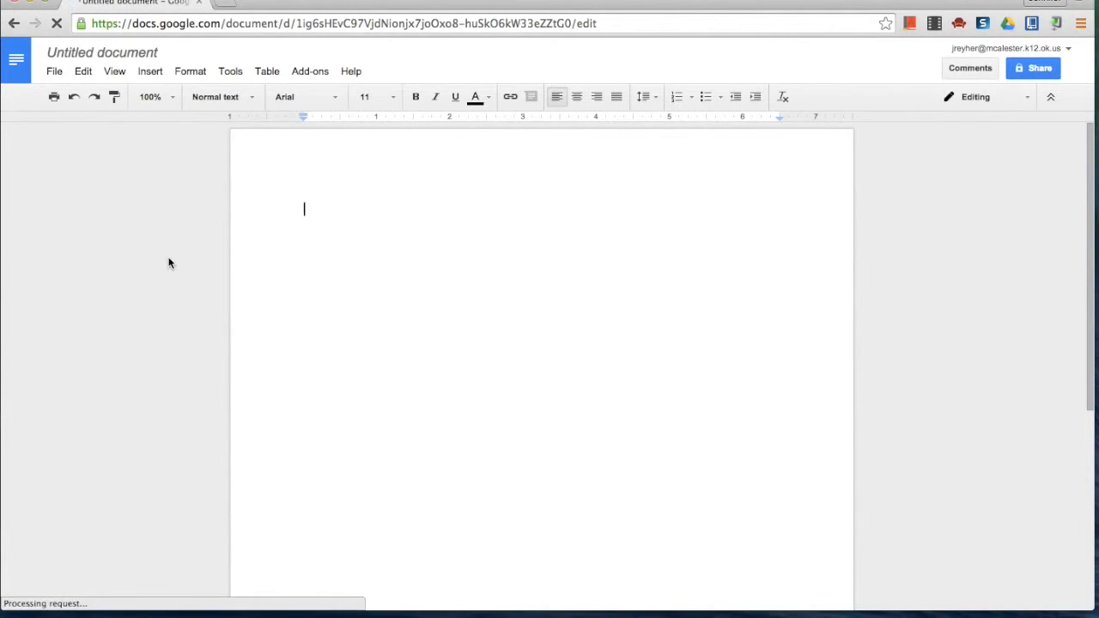
Rename the untitled document as "Google Example" and return to the document body
{"action": "left_click", "coordinate": [143, 55]}
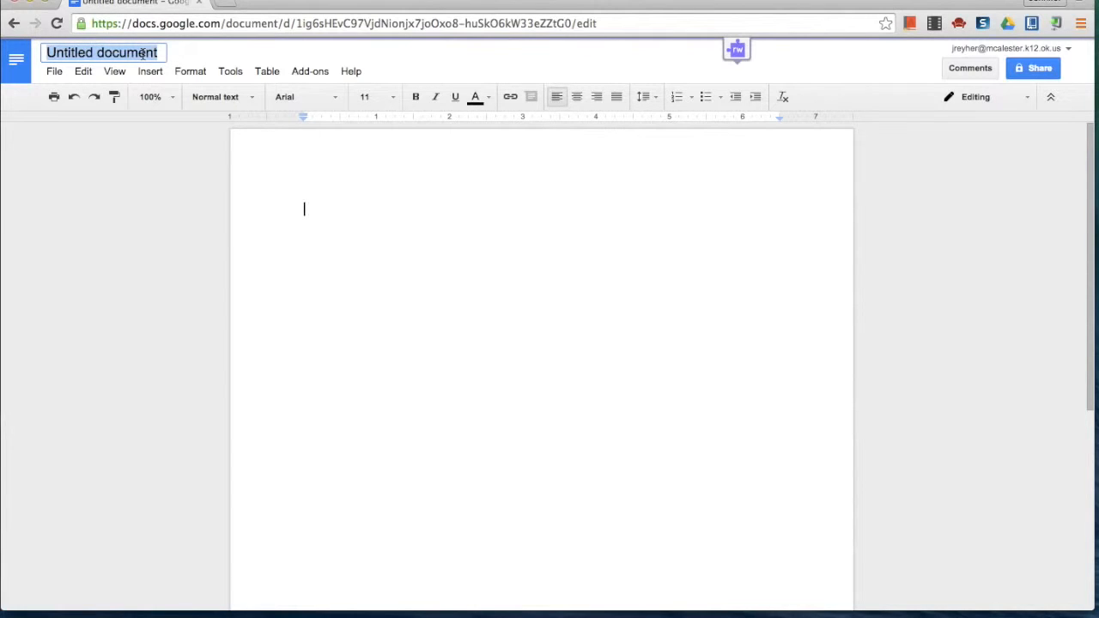
{"action": "key", "text": "BackSpace"}
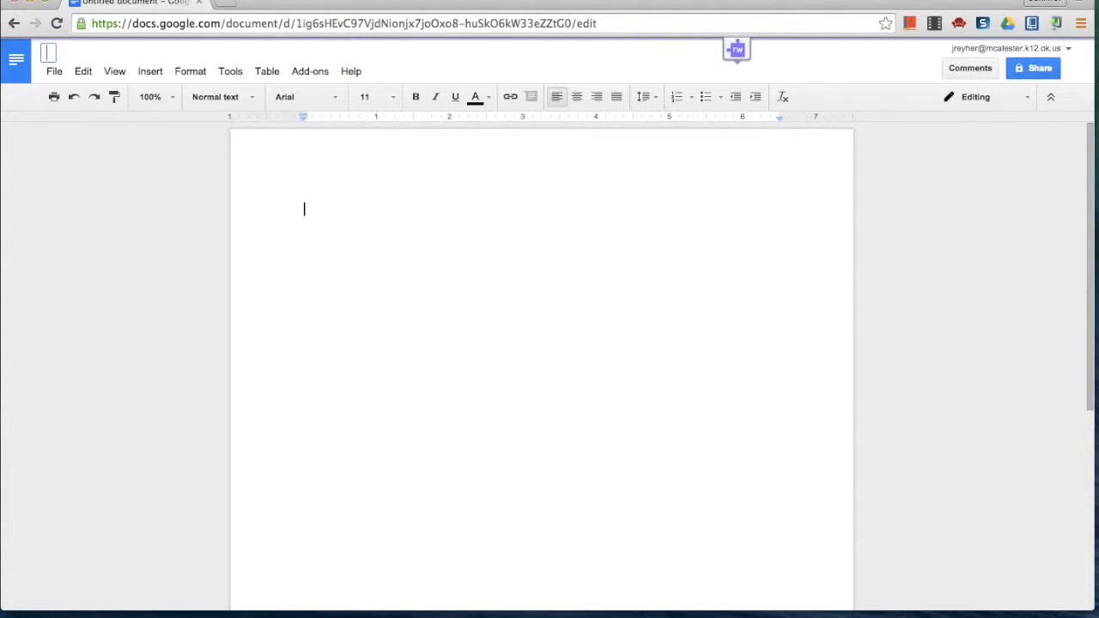
{"action": "type", "text": "Google Example"}
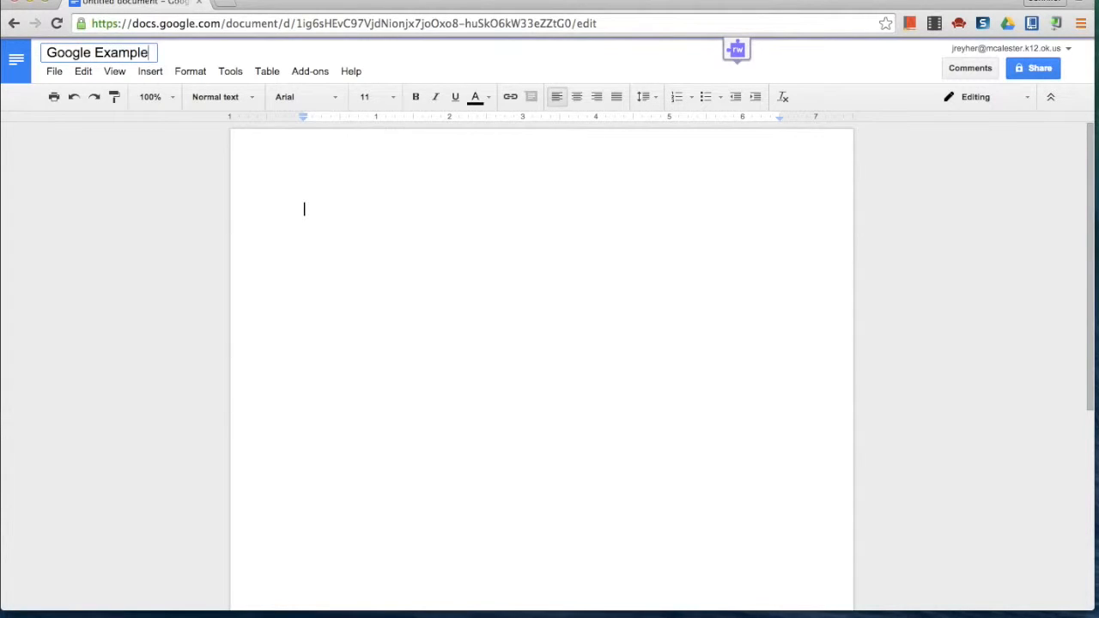
{"action": "left_click", "coordinate": [315, 233]}
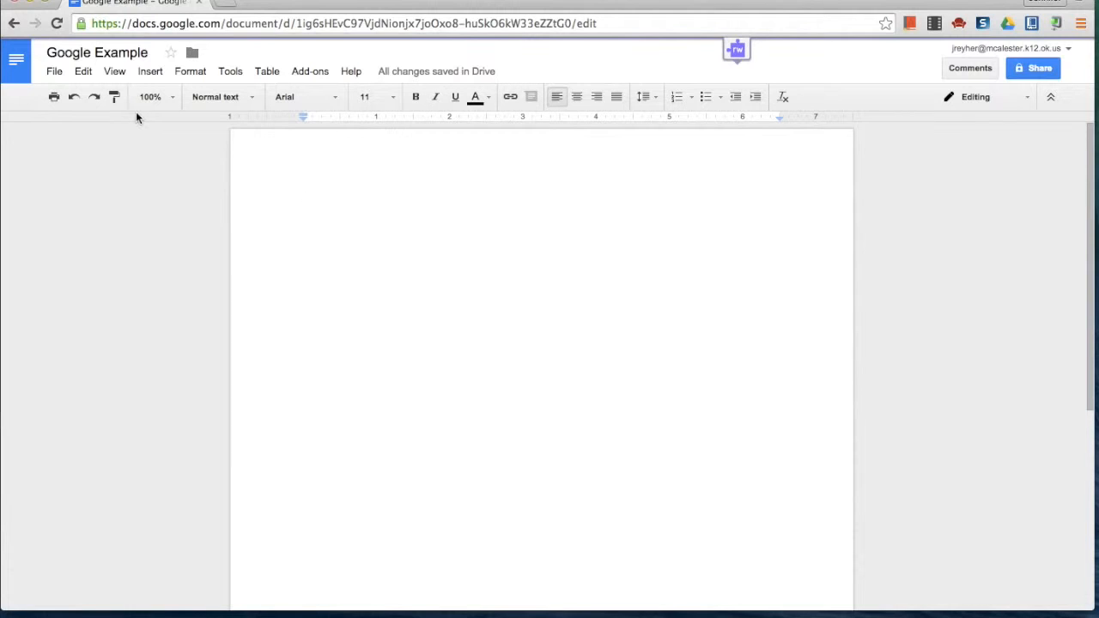
Add Roboto Slab to the document's available fonts and apply it, keeping Droid Serif selected
{"action": "left_click", "coordinate": [335, 102]}
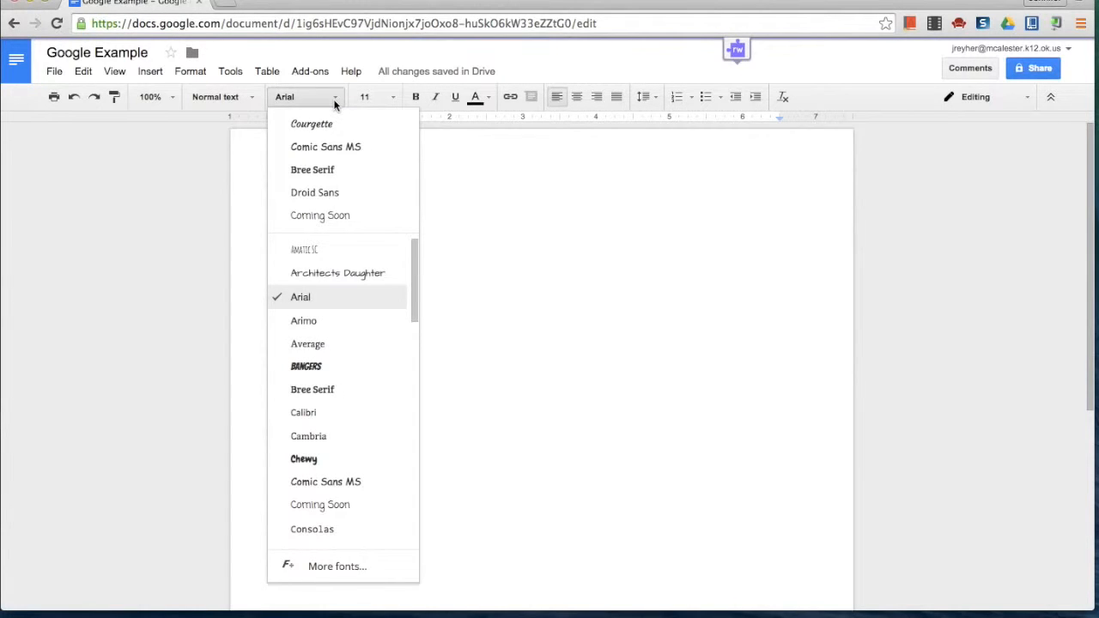
{"action": "scroll", "coordinate": [341, 321], "scroll_direction": "down", "scroll_amount": 3}
{"action": "scroll", "coordinate": [343, 323], "scroll_direction": "down", "scroll_amount": 10}
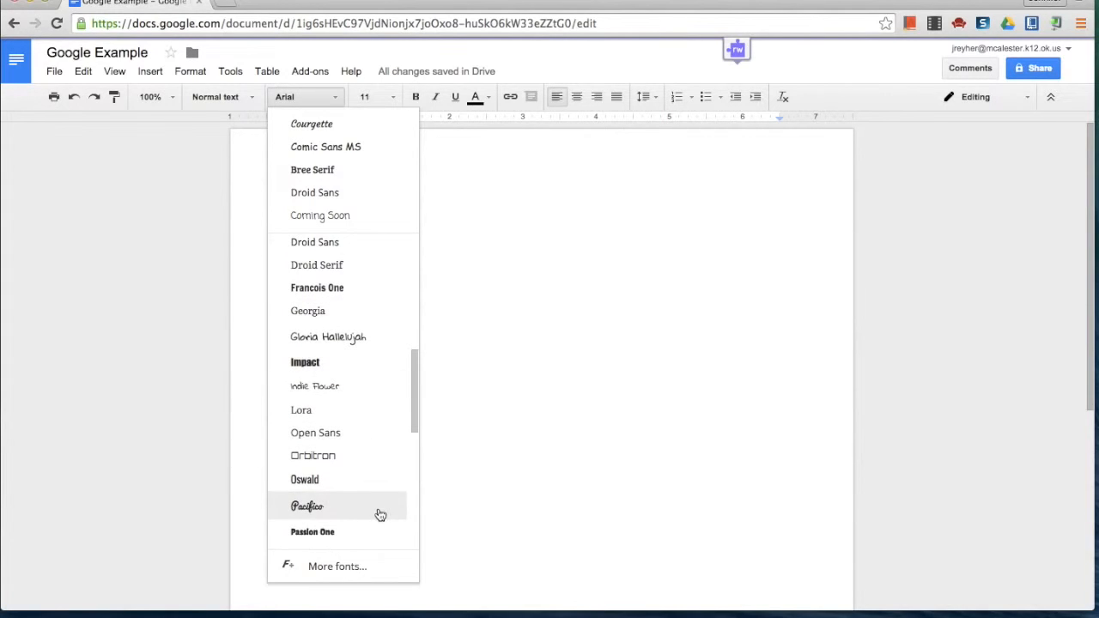
{"action": "left_click", "coordinate": [370, 570]}
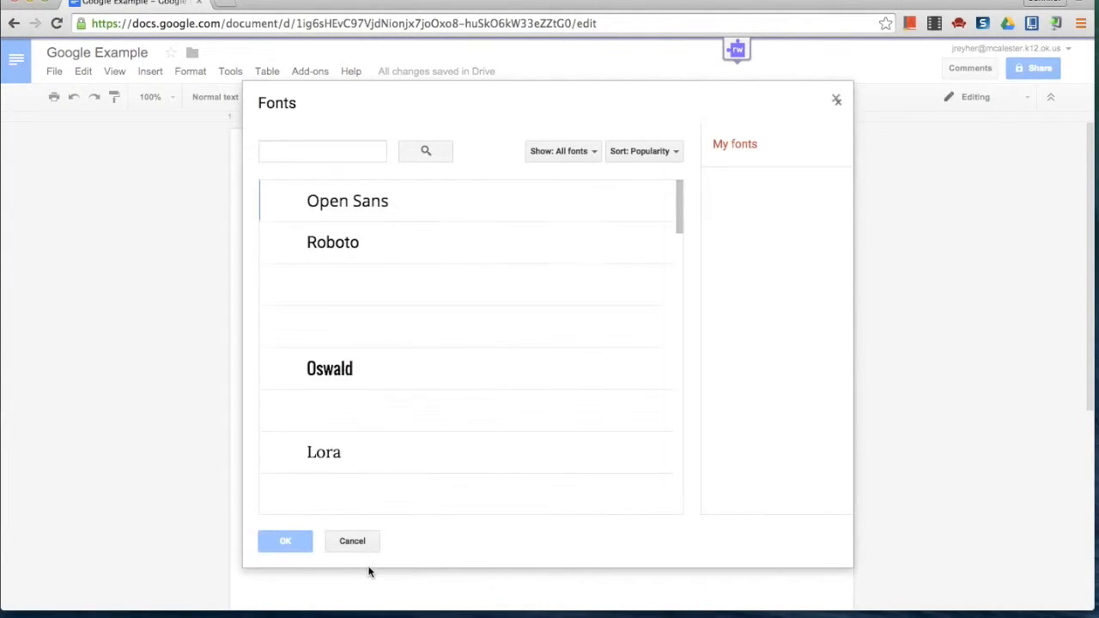
{"action": "scroll", "coordinate": [410, 355], "scroll_direction": "down", "scroll_amount": 3}
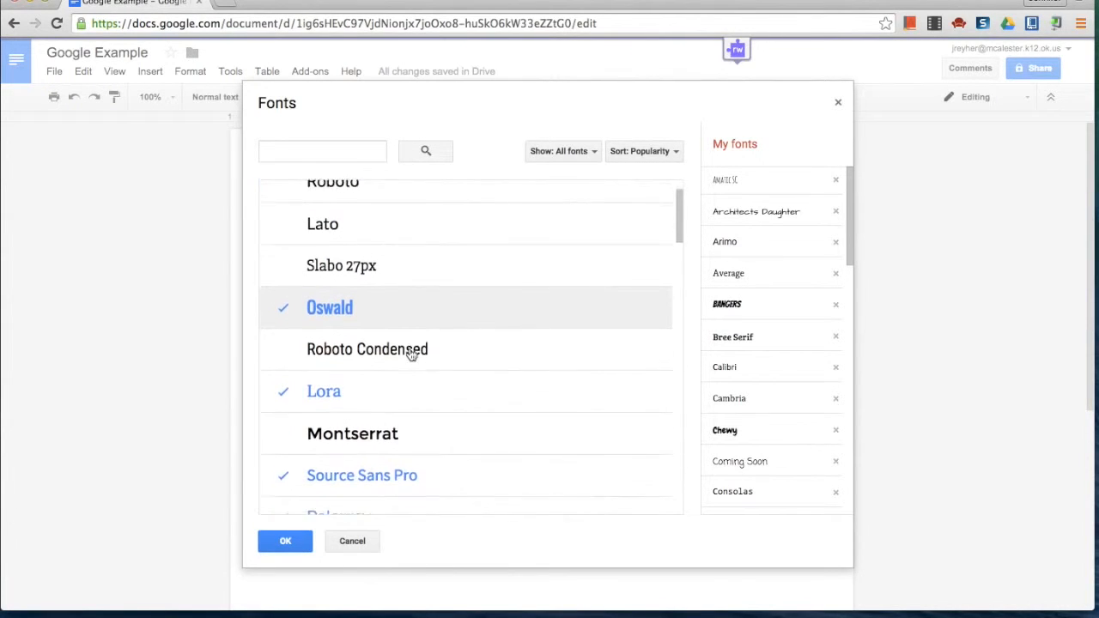
{"action": "scroll", "coordinate": [411, 356], "scroll_direction": "down", "scroll_amount": 6}
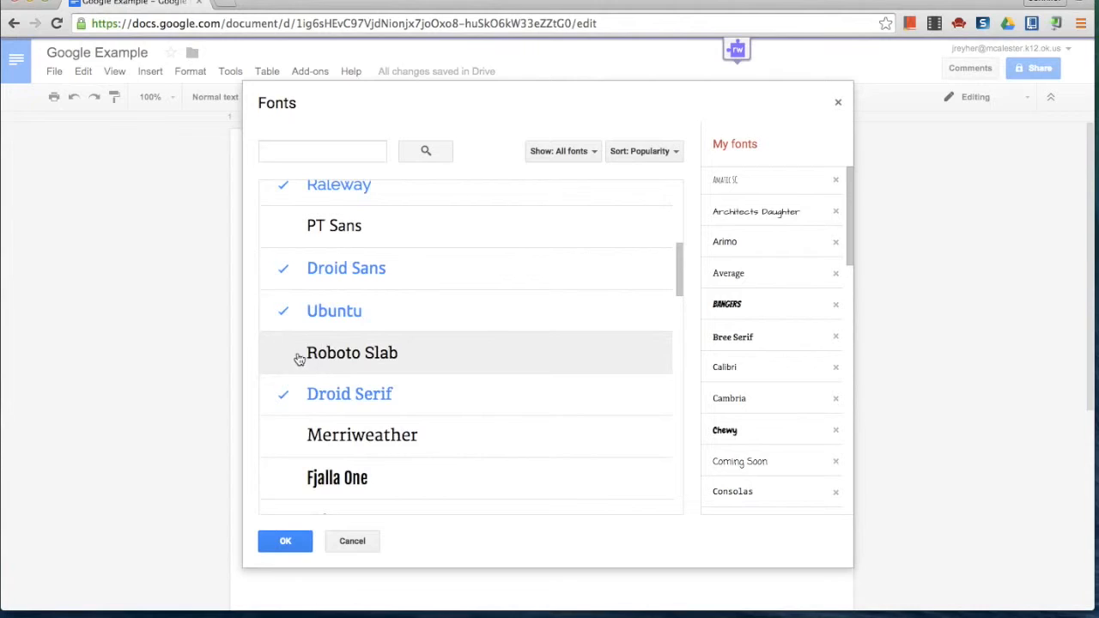
{"action": "left_click", "coordinate": [296, 357]}
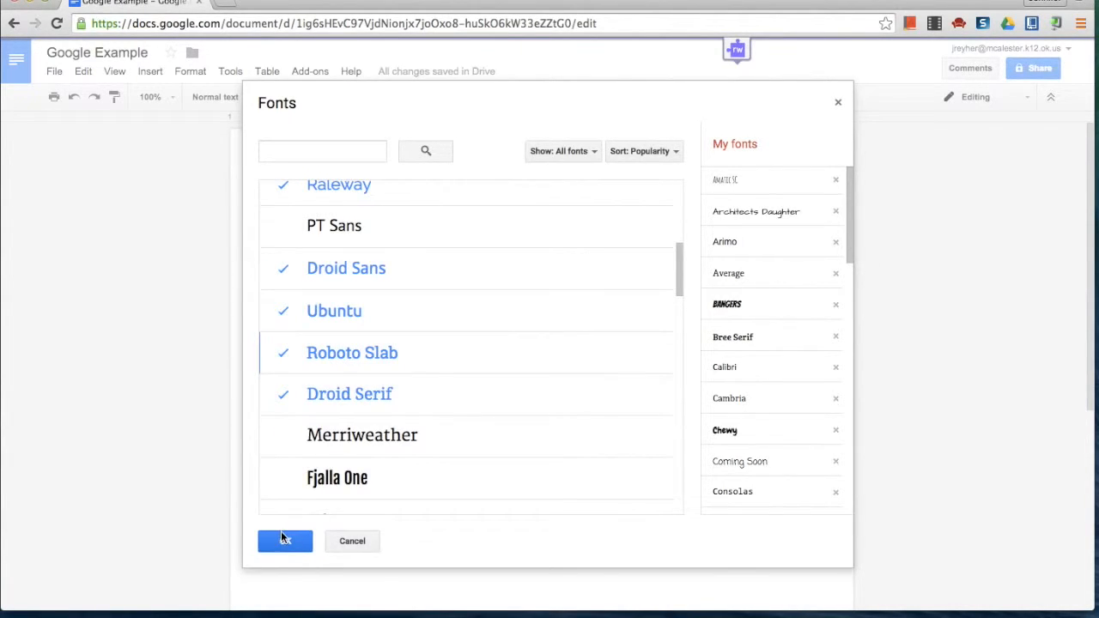
{"action": "left_click", "coordinate": [386, 402]}
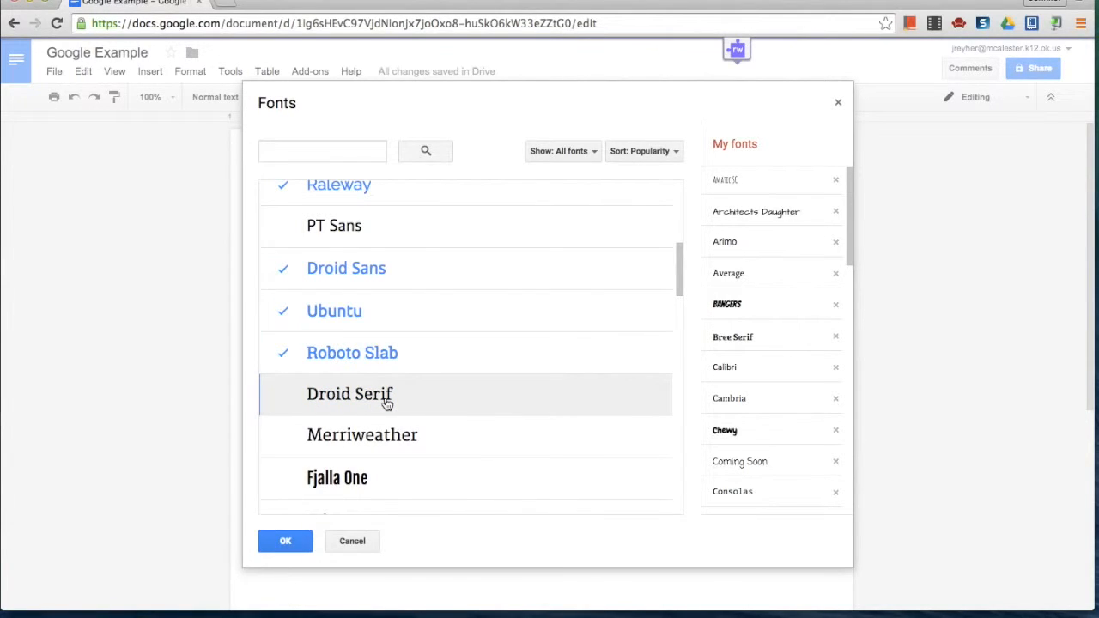
{"action": "left_click", "coordinate": [387, 402]}
{"action": "left_click", "coordinate": [285, 541]}
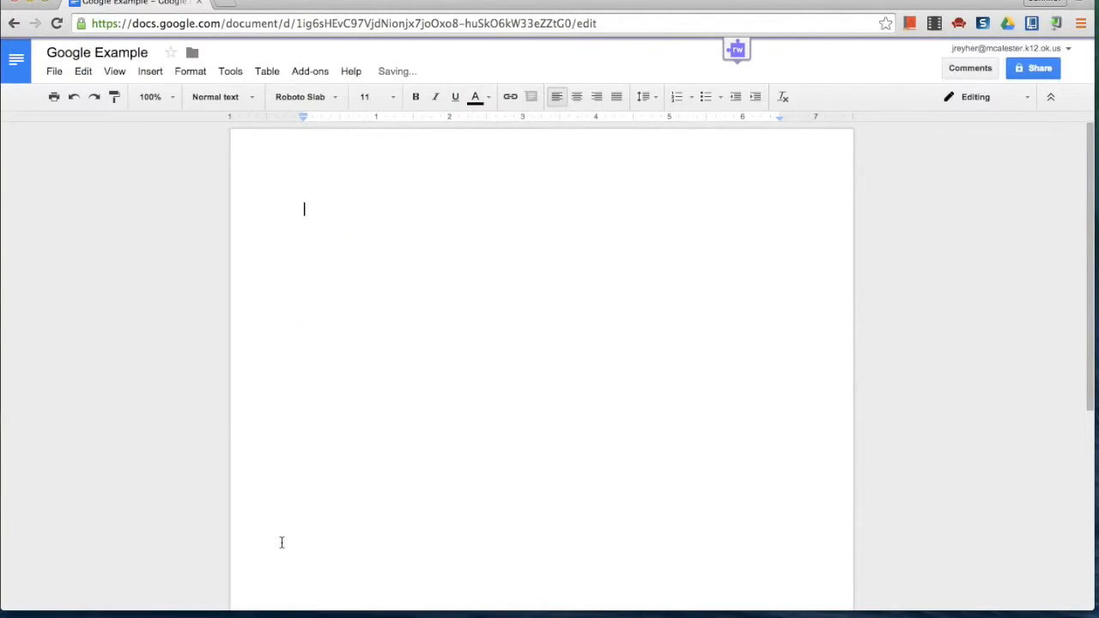
Try to set the font size to 24 with a custom entry
{"action": "left_click", "coordinate": [394, 98]}
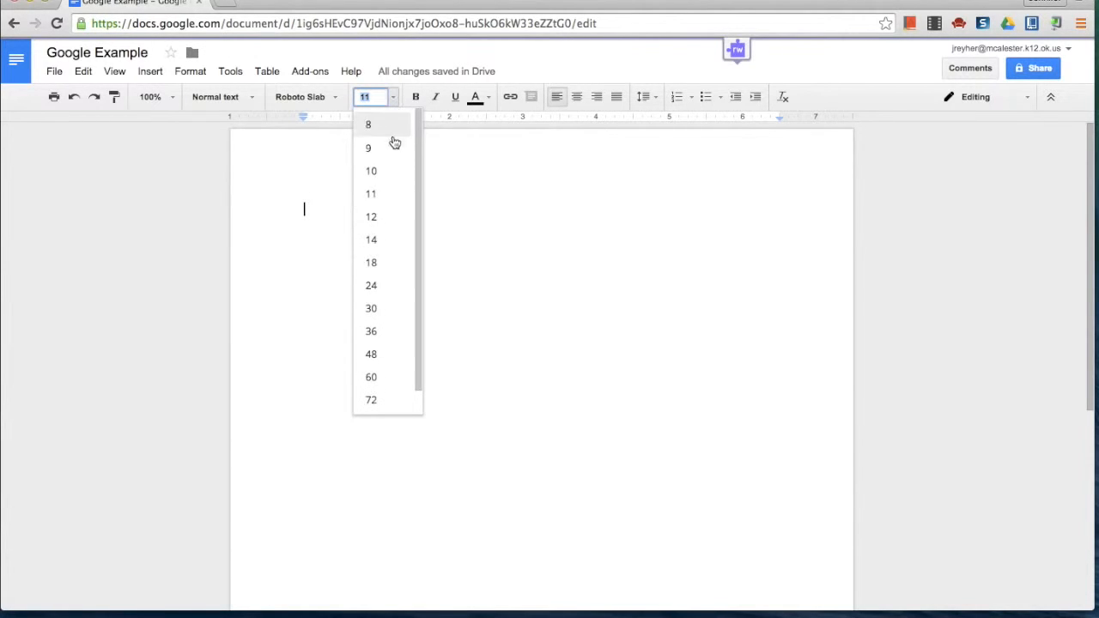
{"action": "scroll", "coordinate": [389, 284], "scroll_direction": "down", "scroll_amount": 1}
{"action": "scroll", "coordinate": [375, 333], "scroll_direction": "up", "scroll_amount": 1}
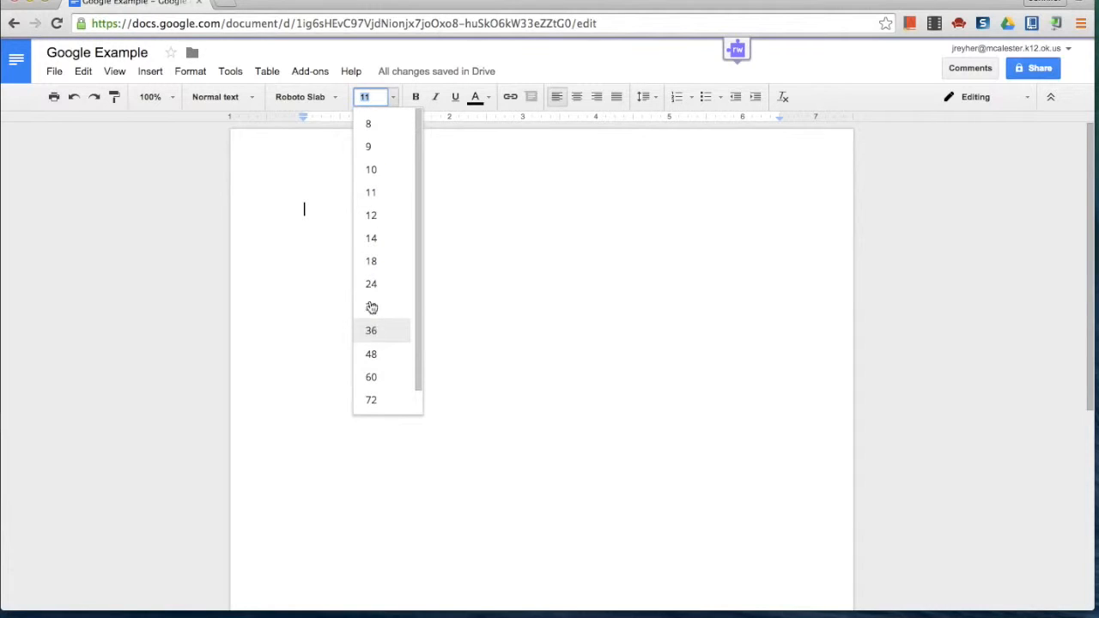
{"action": "left_click", "coordinate": [374, 98]}
{"action": "key", "text": "BackSpace"}
{"action": "key", "text": "BackSpace"}
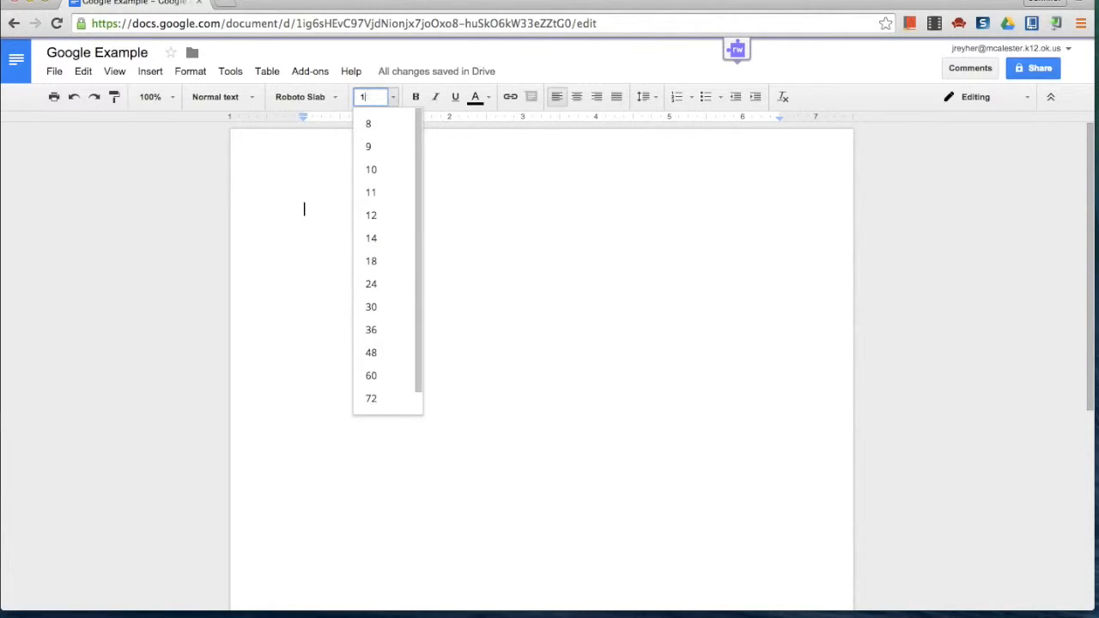
{"action": "type", "text": "24"}
{"action": "left_click", "coordinate": [617, 191]}
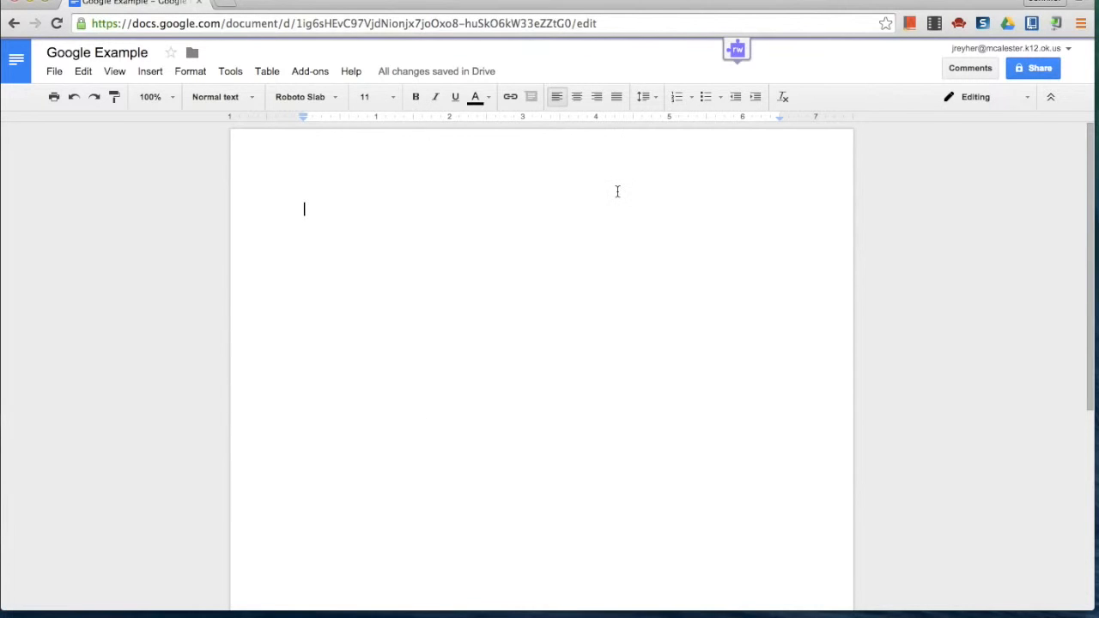
{"action": "left_click", "coordinate": [486, 99]}
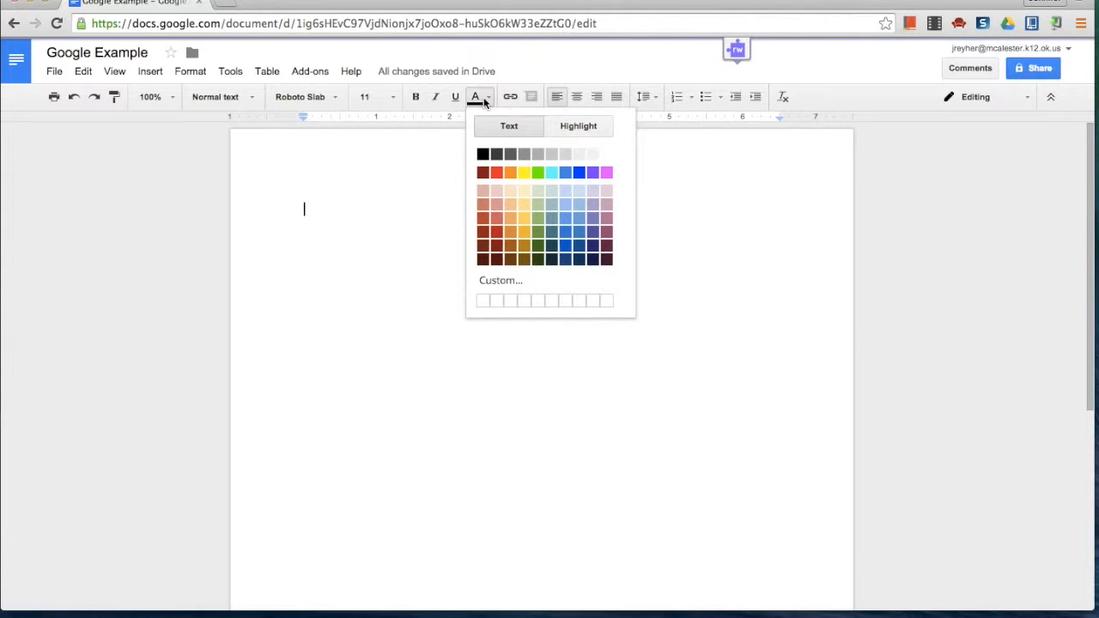
{"action": "left_click", "coordinate": [576, 129]}
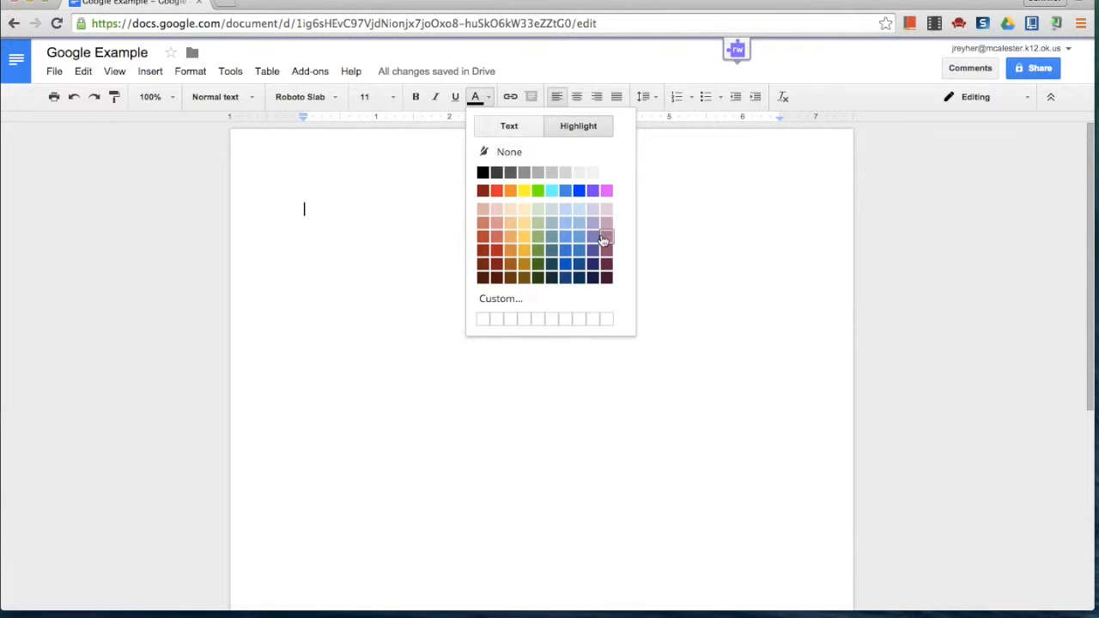
{"action": "left_click", "coordinate": [496, 125]}
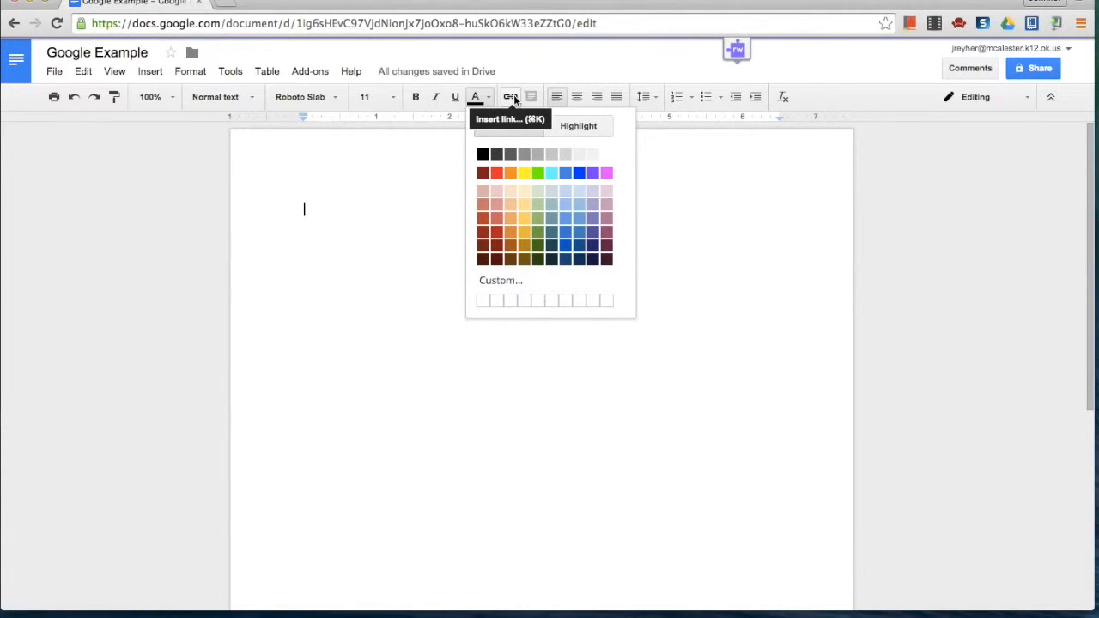
Write "Hello" on the first line of the document
{"action": "left_click", "coordinate": [385, 222]}
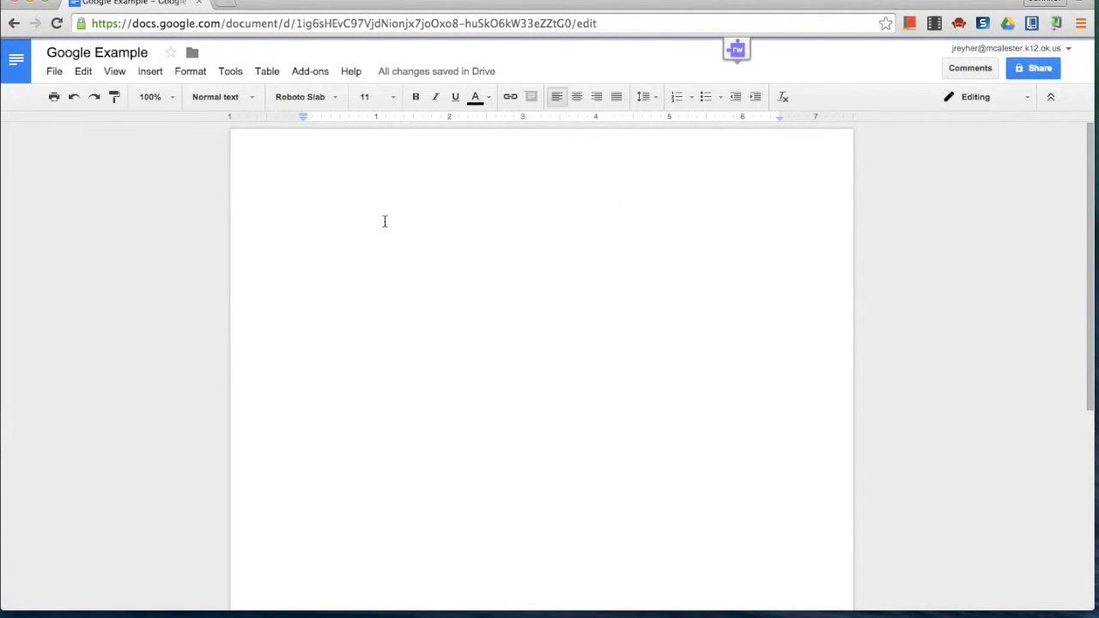
{"action": "type", "text": "Hello"}
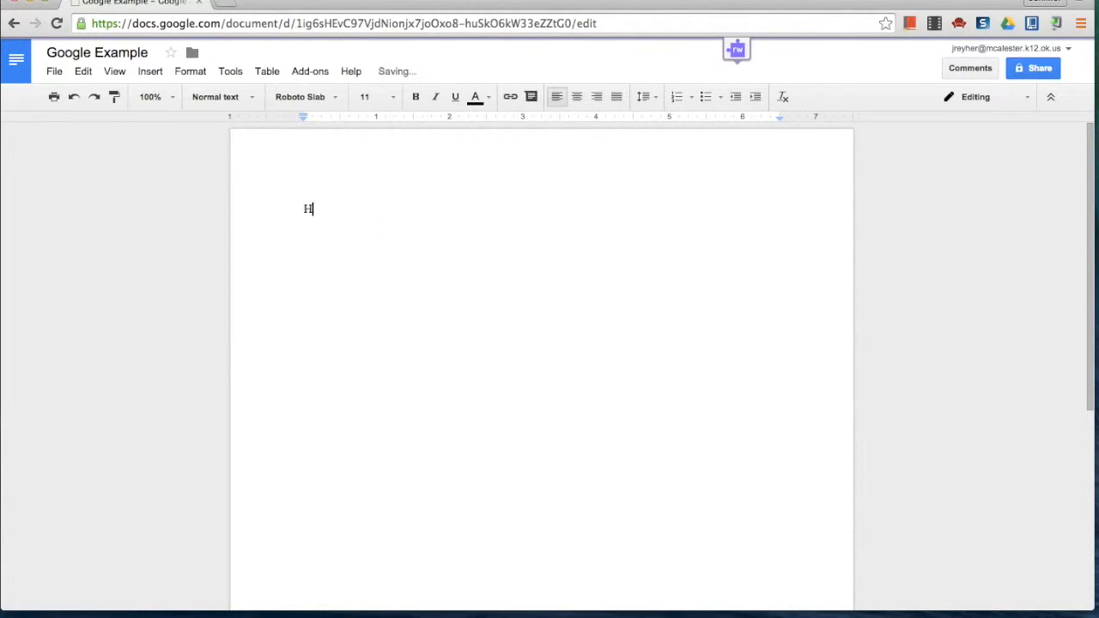
{"action": "left_click", "coordinate": [508, 97]}
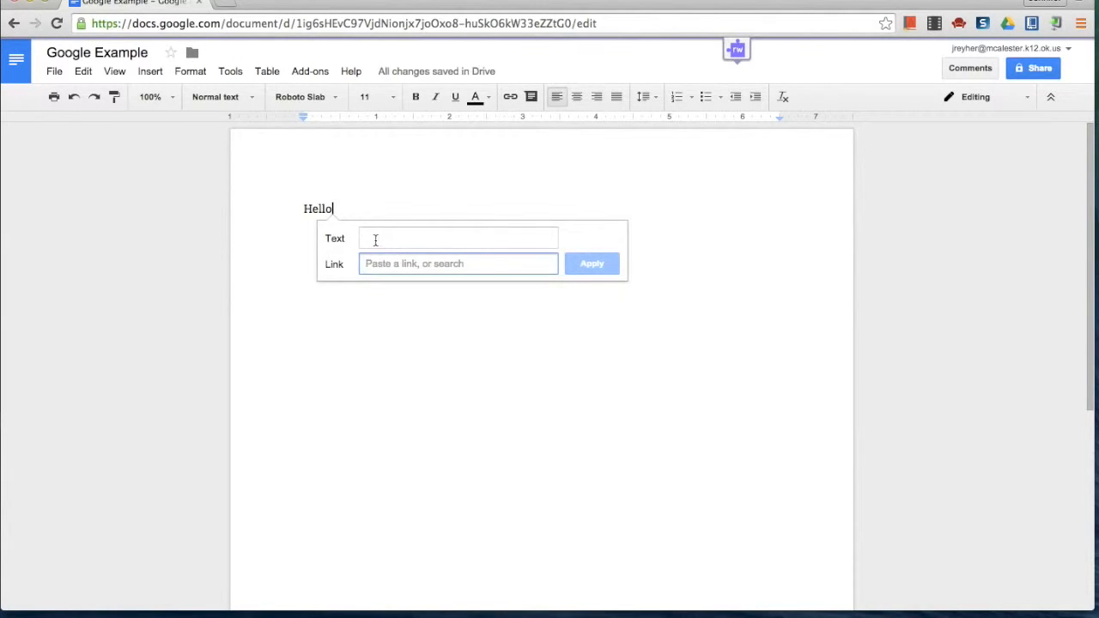
{"action": "left_click_drag", "start_coordinate": [304, 208], "coordinate": [336, 212]}
{"action": "left_click", "coordinate": [509, 97]}
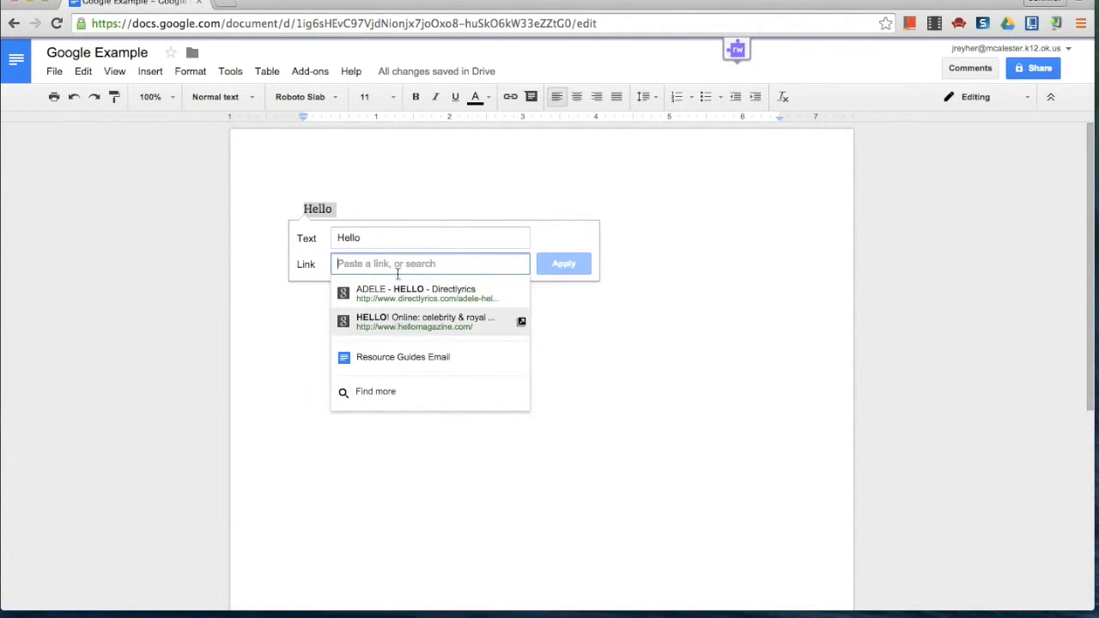
{"action": "left_click", "coordinate": [415, 173]}
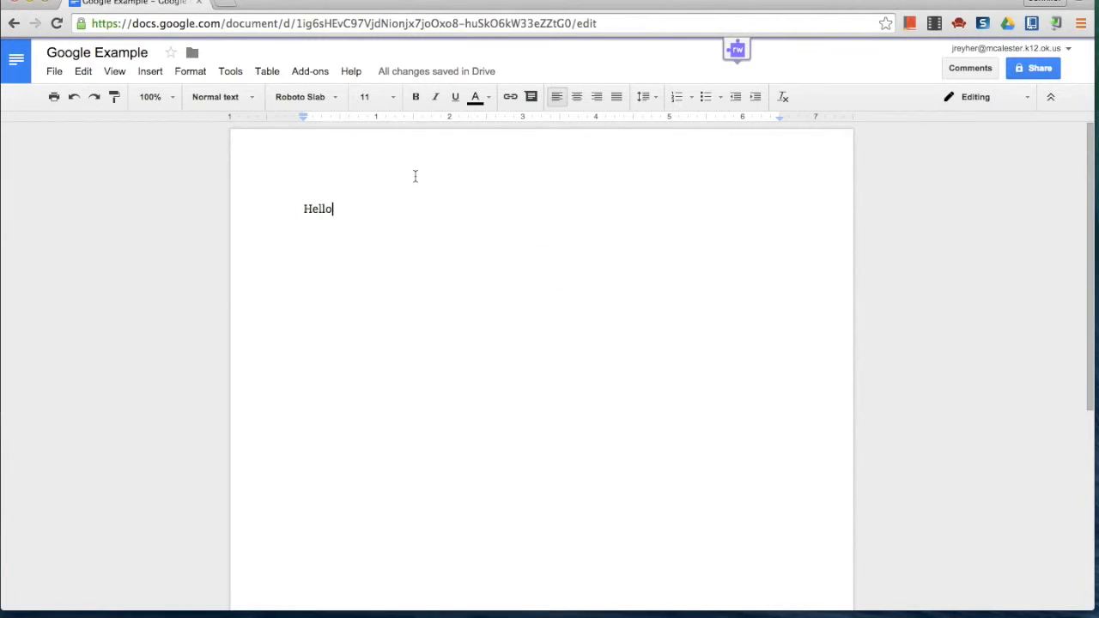
Try centre and right alignment on the "Hello" line, then restore left alignment
{"action": "left_click", "coordinate": [575, 101]}
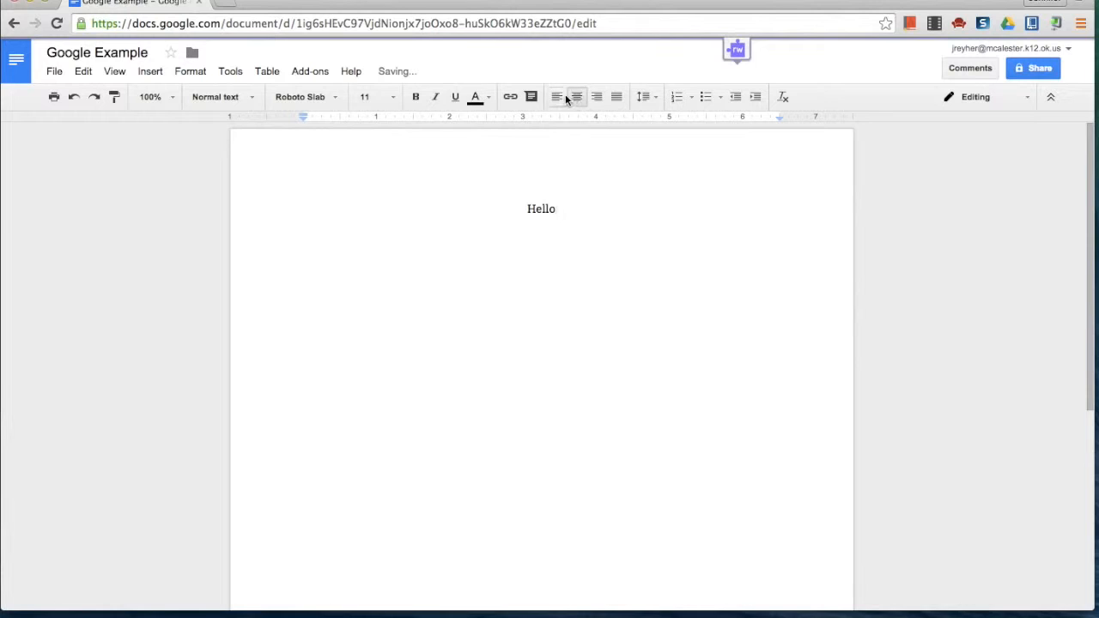
{"action": "left_click", "coordinate": [597, 98]}
{"action": "left_click", "coordinate": [557, 98]}
Set the line spacing of the "Hello" line to double
{"action": "left_click", "coordinate": [646, 98]}
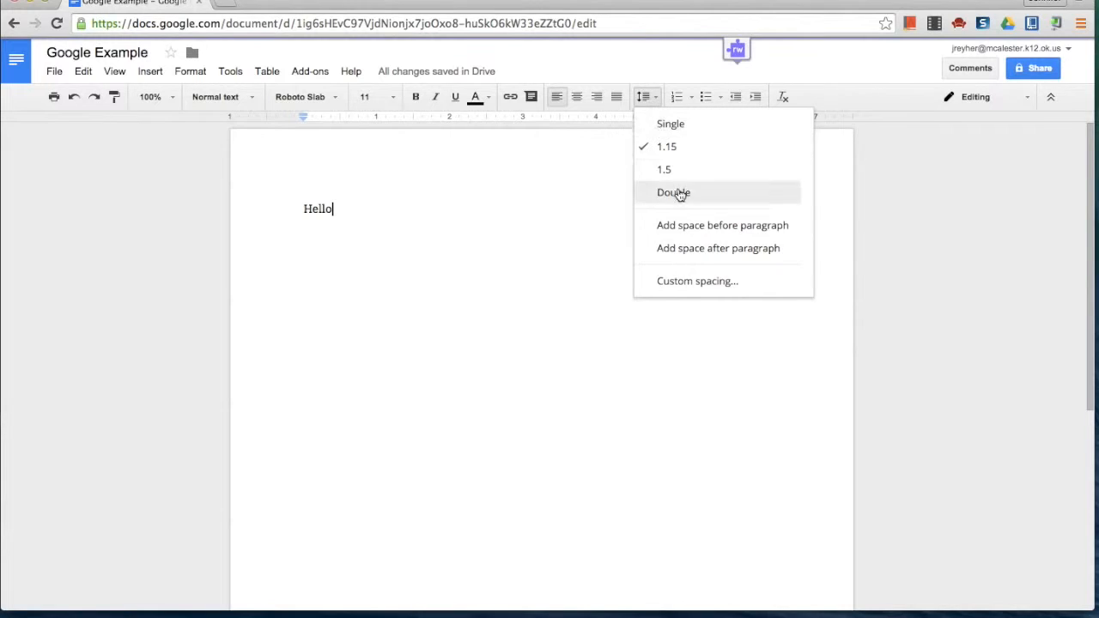
{"action": "left_click_drag", "start_coordinate": [294, 186], "coordinate": [483, 260]}
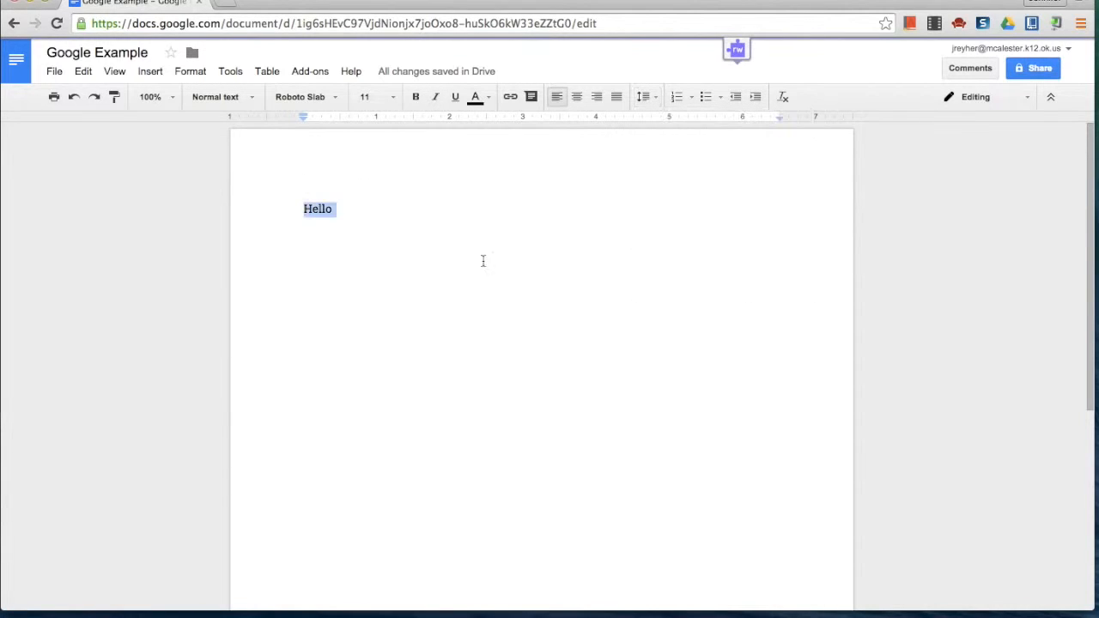
{"action": "left_click", "coordinate": [649, 101]}
{"action": "left_click", "coordinate": [689, 192]}
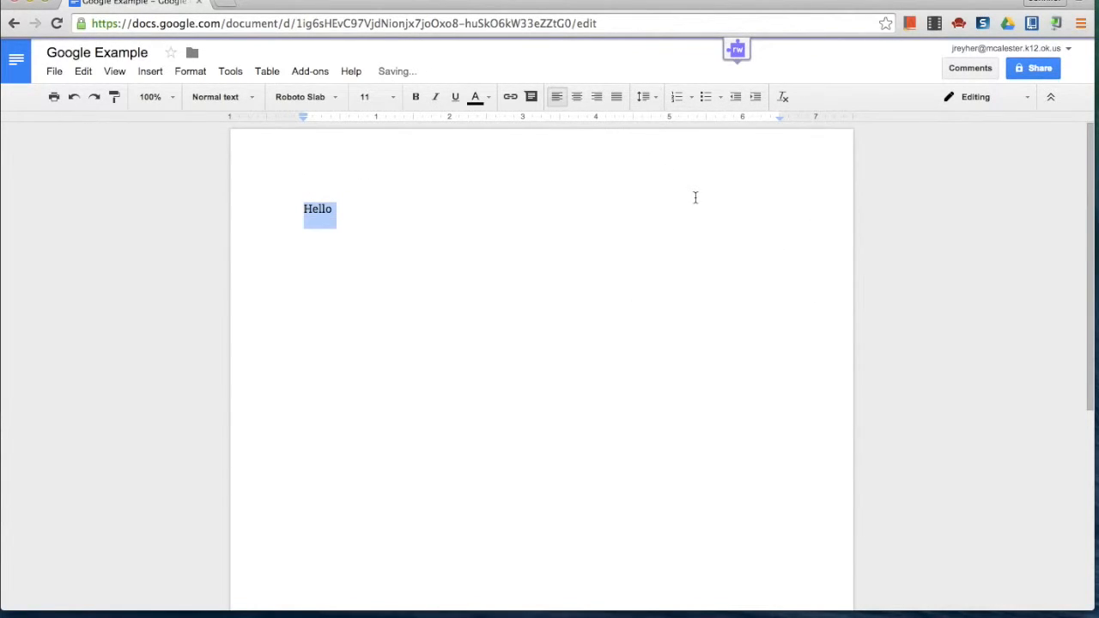
{"action": "left_click", "coordinate": [696, 197]}
{"action": "left_click", "coordinate": [692, 97]}
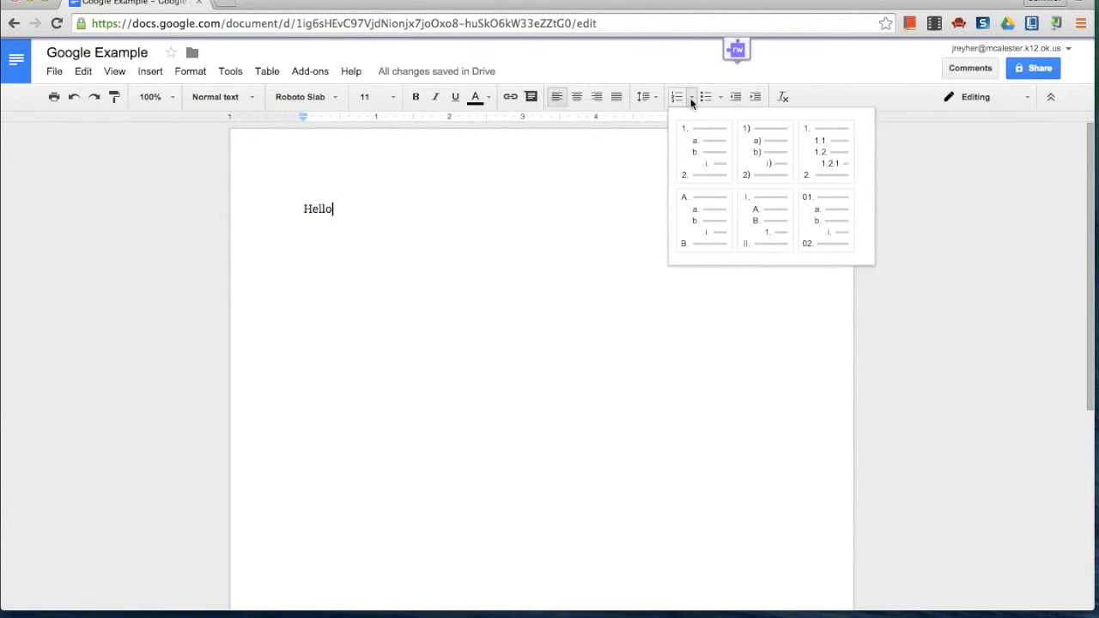
{"action": "left_click", "coordinate": [723, 99]}
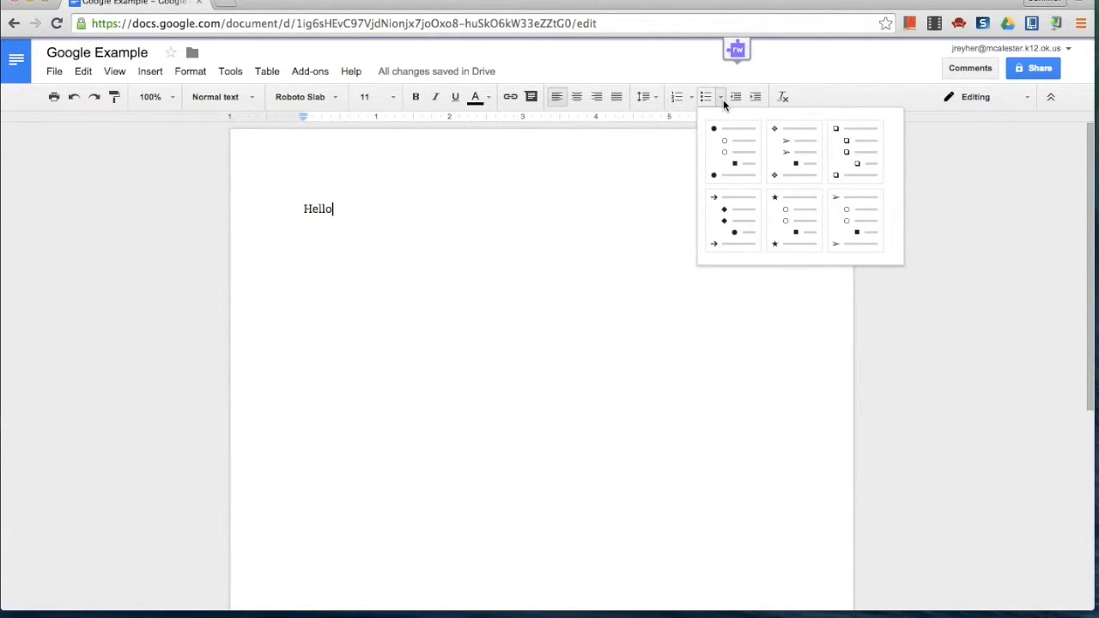
{"action": "left_click", "coordinate": [615, 195]}
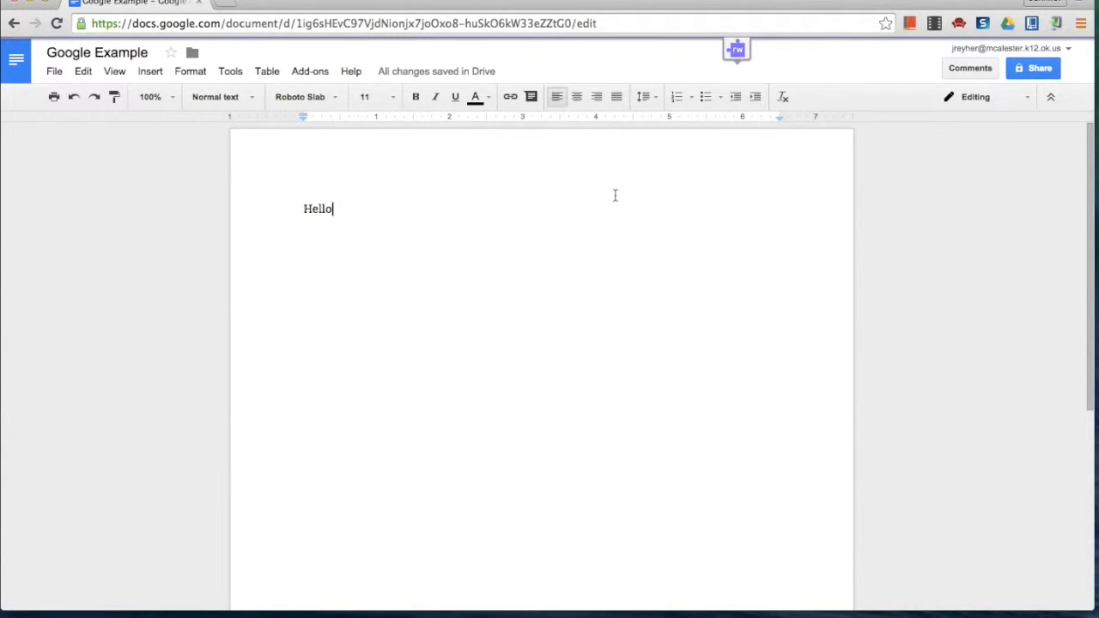
Add a comma after "Hello" and write the lines "I am having a great day!" and "I love google Docs!" below it
{"action": "type", "text": ","}
{"action": "key", "text": "Return"}
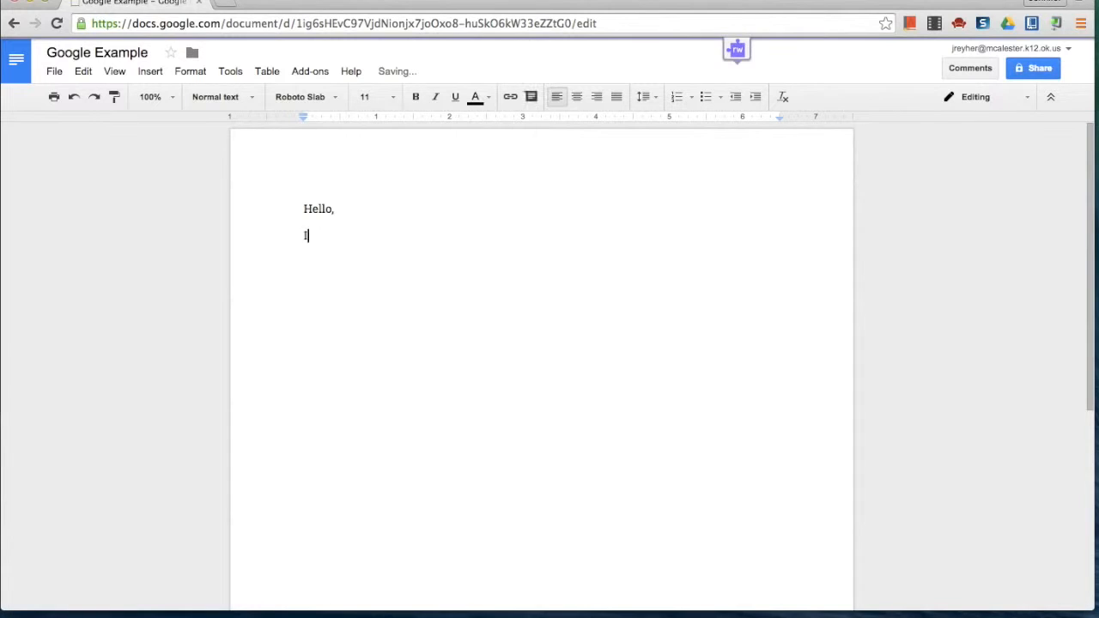
{"action": "type", "text": "I am having a great day"}
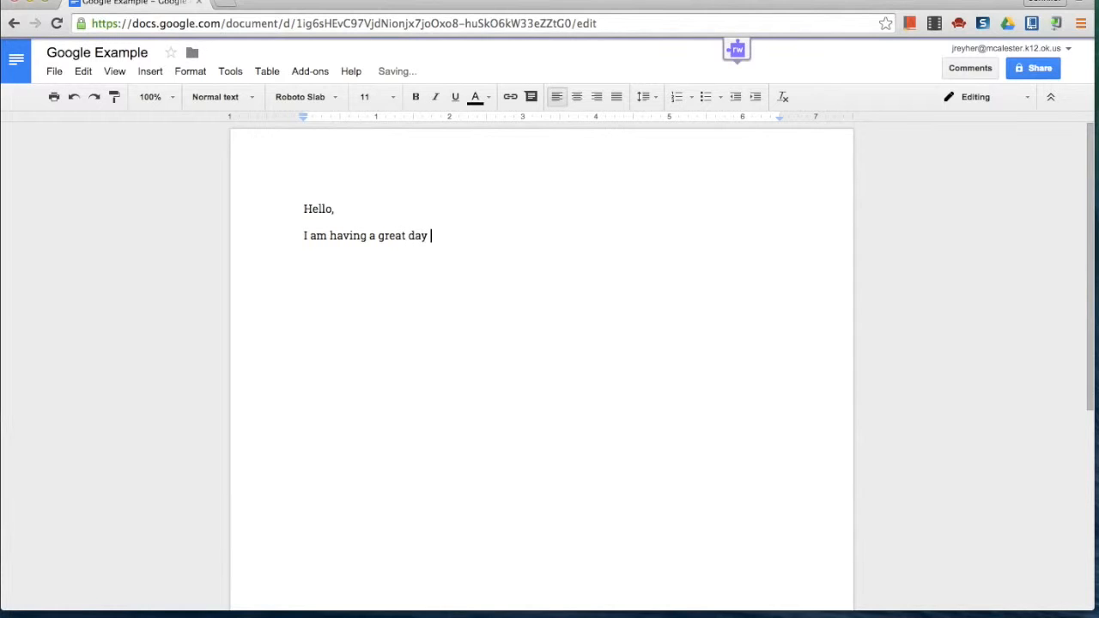
{"action": "key", "text": "BackSpace"}
{"action": "type", "text": "!"}
{"action": "key", "text": "Return"}
{"action": "type", "text": "I love google Docs!"}
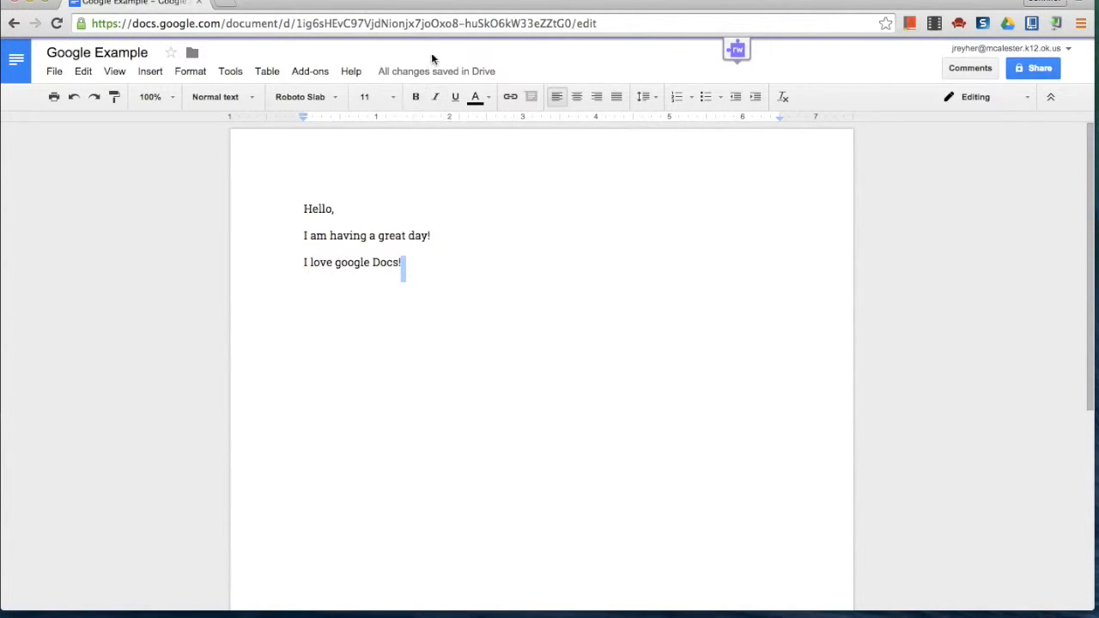
Delete the text "I love google Docs!" from the third line
{"action": "mouse_move", "coordinate": [434, 78]}
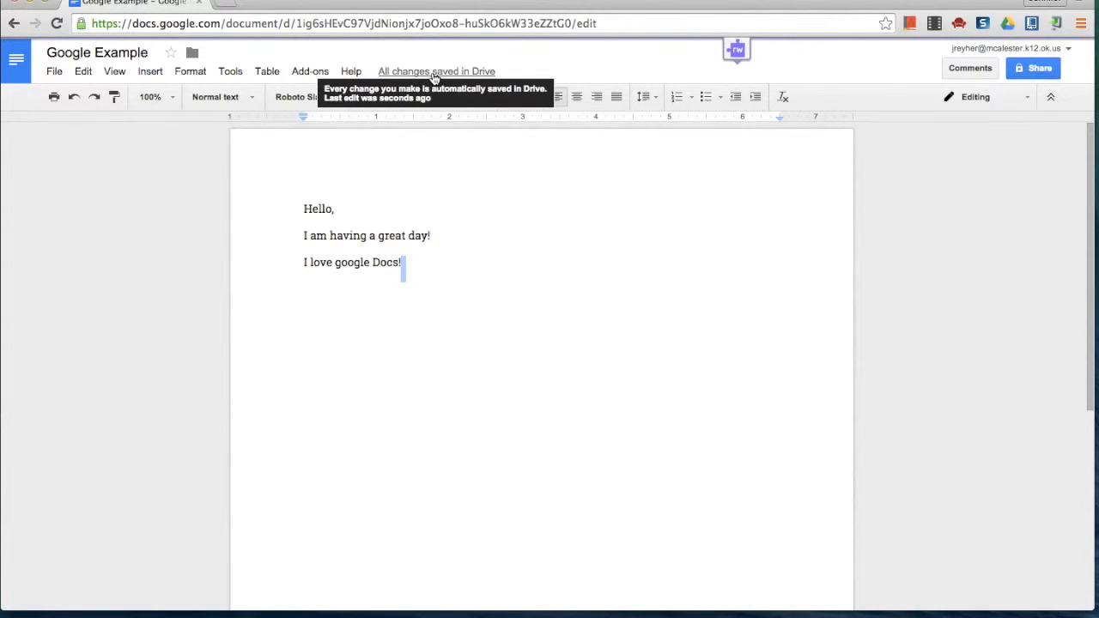
{"action": "left_click", "coordinate": [427, 248]}
{"action": "left_click_drag", "start_coordinate": [427, 248], "coordinate": [247, 257]}
{"action": "key", "text": "BackSpace"}
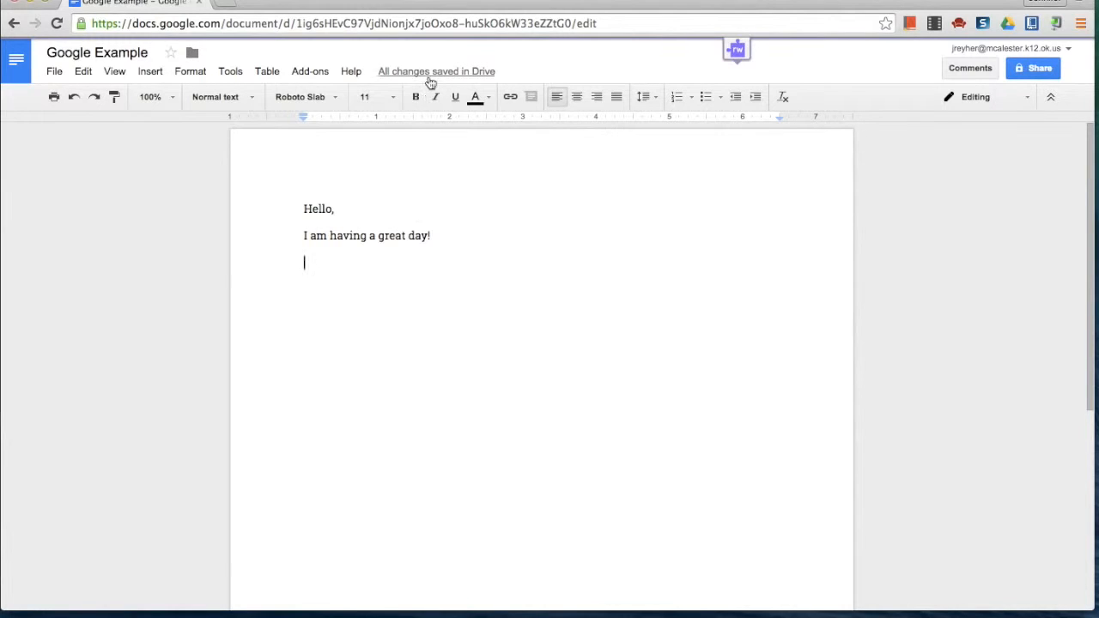
Open the document's revision history with more detailed revisions and view the version that precedes the deletion of the third line
{"action": "mouse_move", "coordinate": [431, 80]}
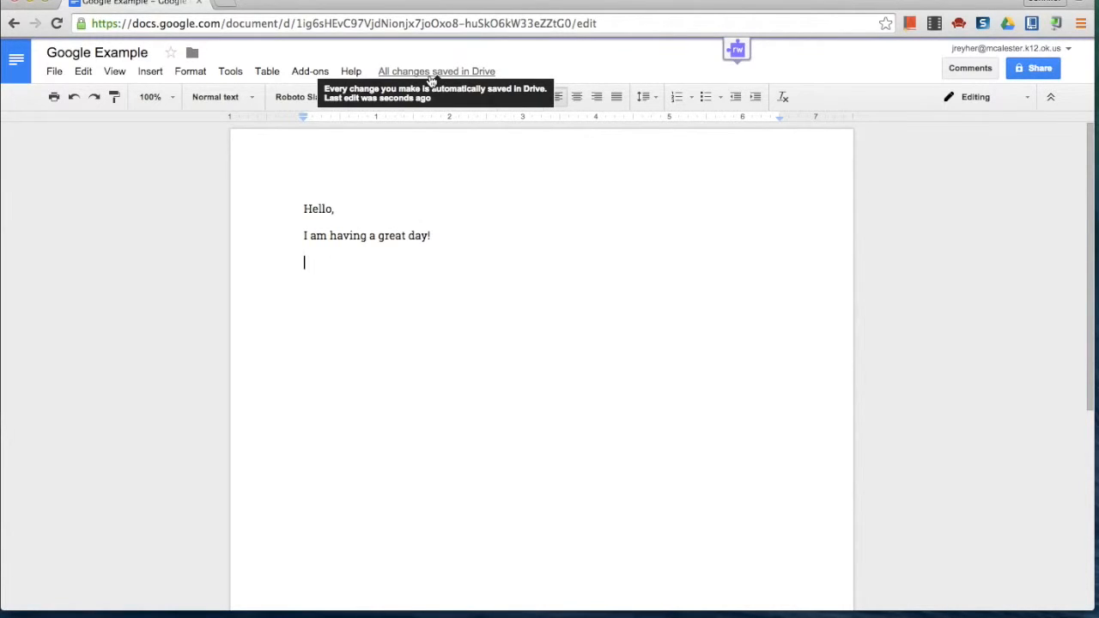
{"action": "left_click", "coordinate": [431, 80]}
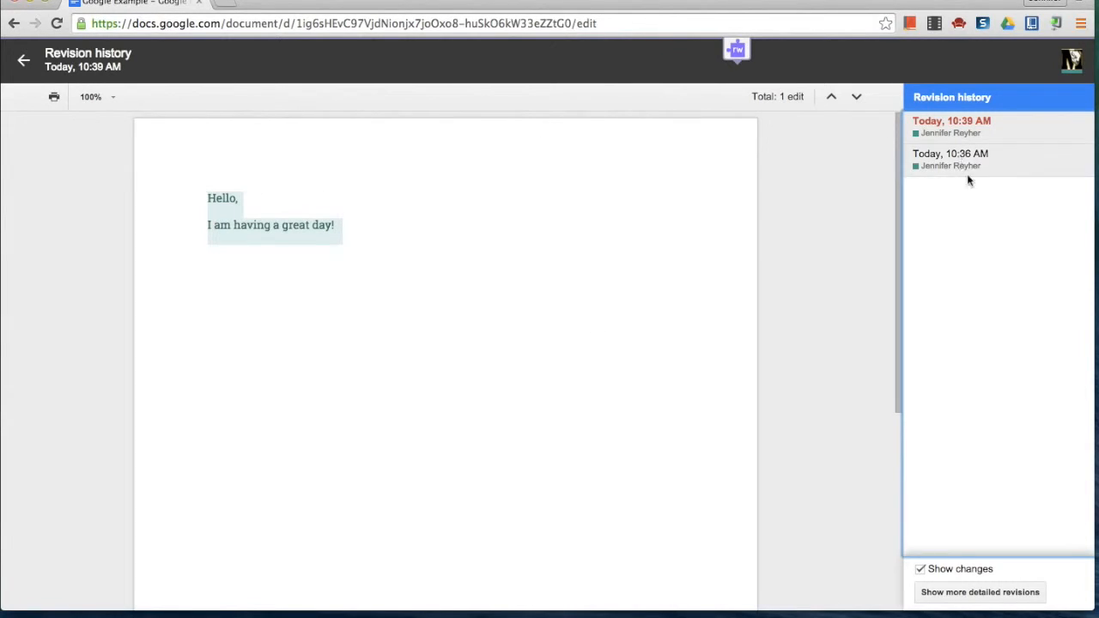
{"action": "left_click", "coordinate": [974, 595]}
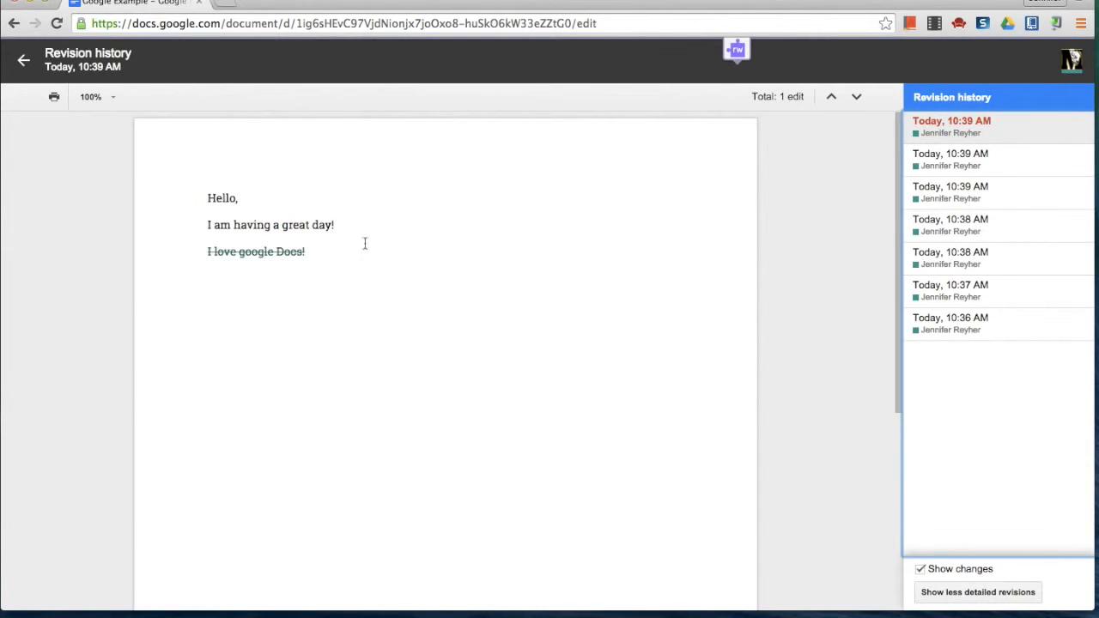
{"action": "mouse_move", "coordinate": [249, 255]}
{"action": "left_click", "coordinate": [968, 157]}
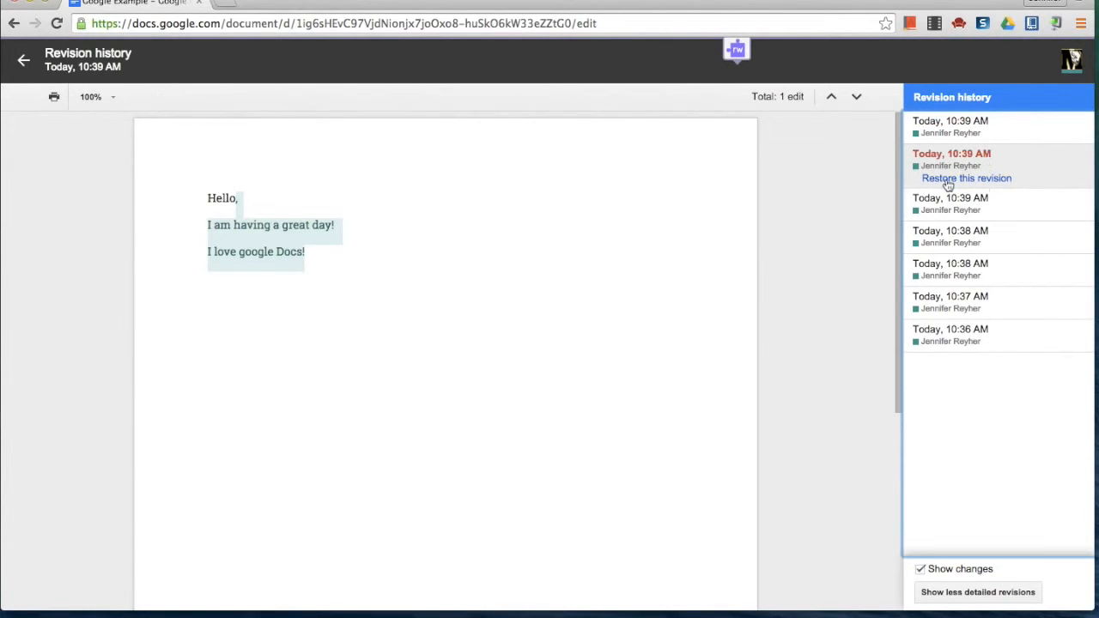
{"action": "left_click", "coordinate": [217, 297]}
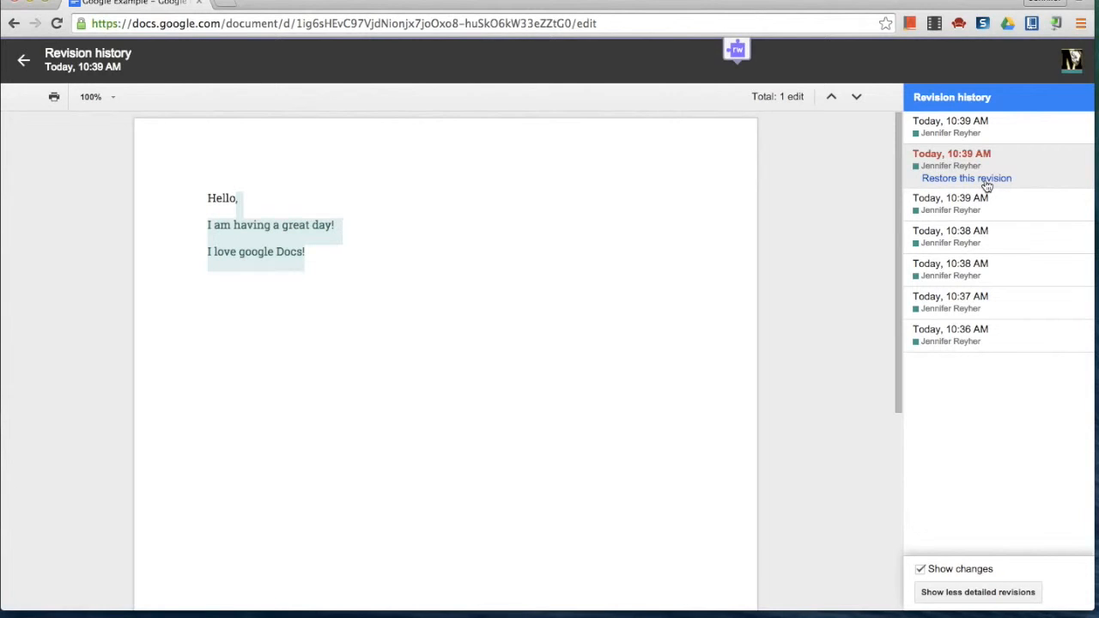
Review the revisions from 10:36 AM onward and restore the 10:39 AM revision that contains "I love google Docs!"
{"action": "left_click", "coordinate": [974, 319]}
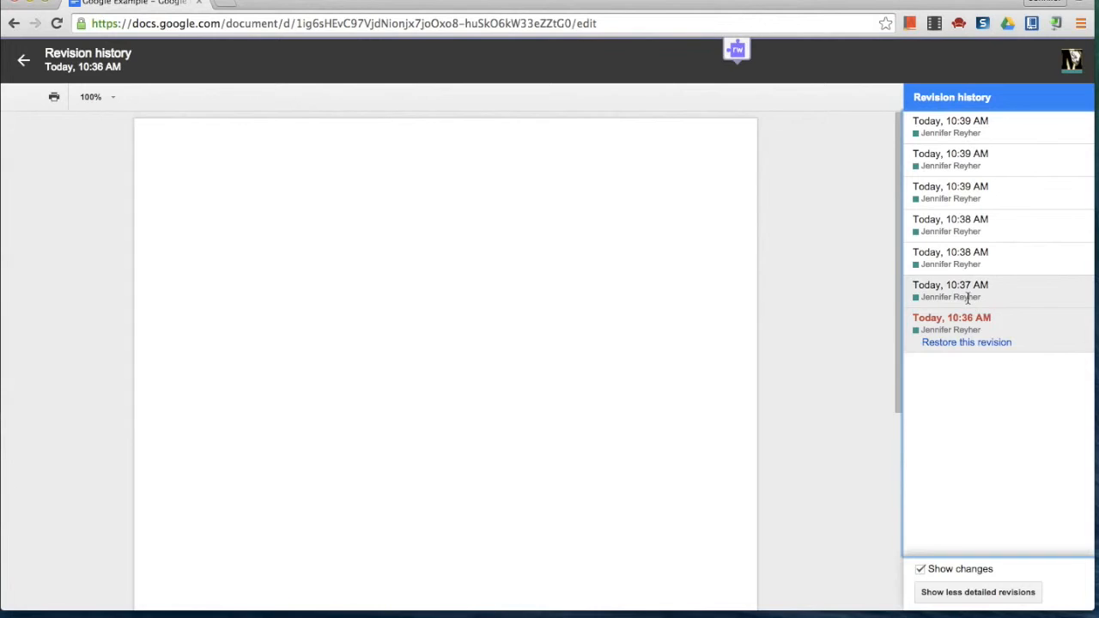
{"action": "left_click", "coordinate": [967, 290]}
{"action": "left_click", "coordinate": [956, 262]}
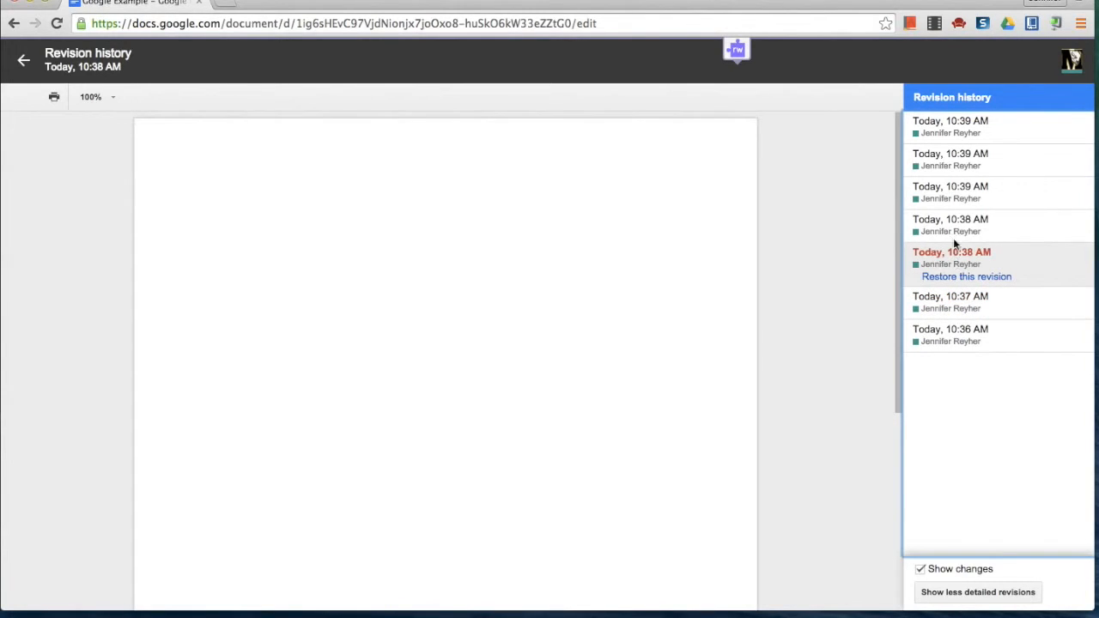
{"action": "left_click", "coordinate": [955, 227]}
{"action": "left_click", "coordinate": [945, 197]}
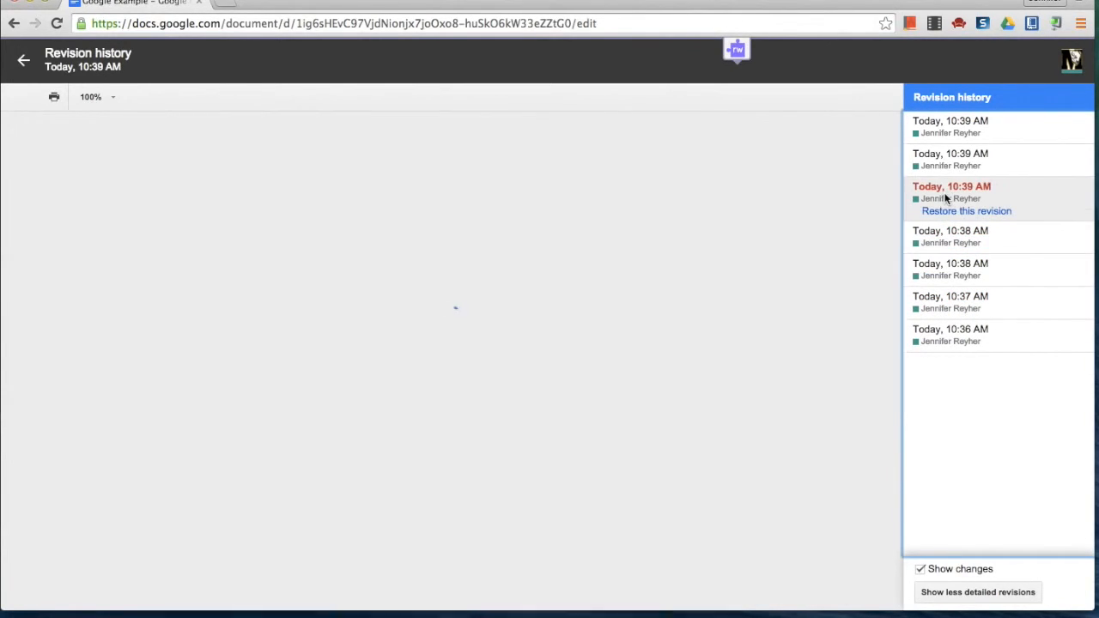
{"action": "left_click", "coordinate": [969, 155]}
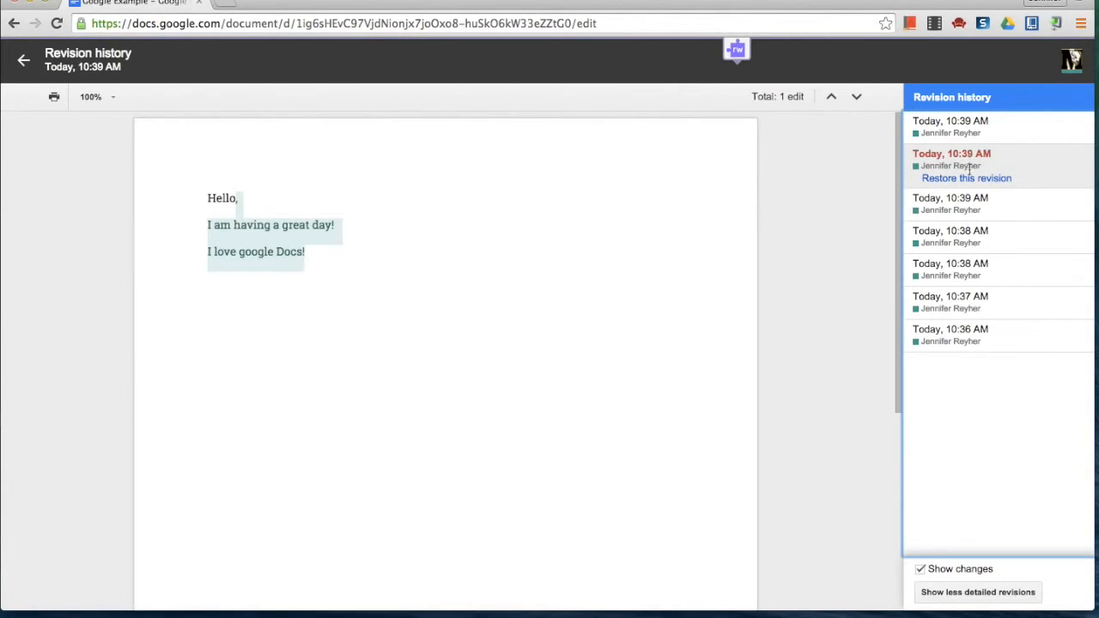
{"action": "left_click", "coordinate": [971, 178]}
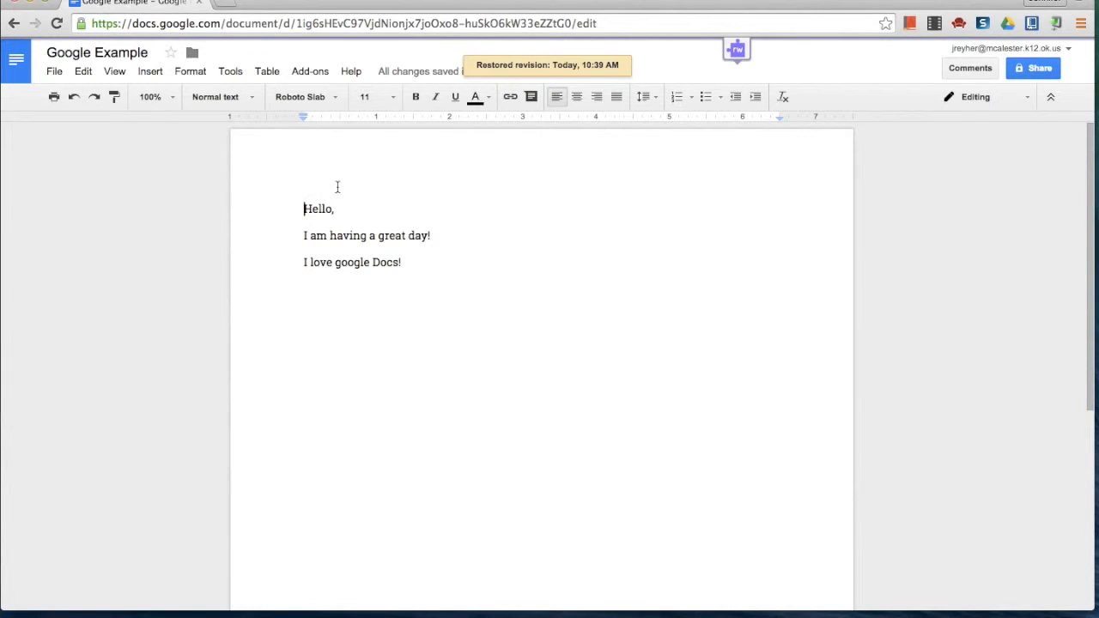
Add an empty line below "I love google Docs!"
{"action": "left_click", "coordinate": [376, 286]}
{"action": "left_click", "coordinate": [417, 265]}
{"action": "key", "text": "Return"}
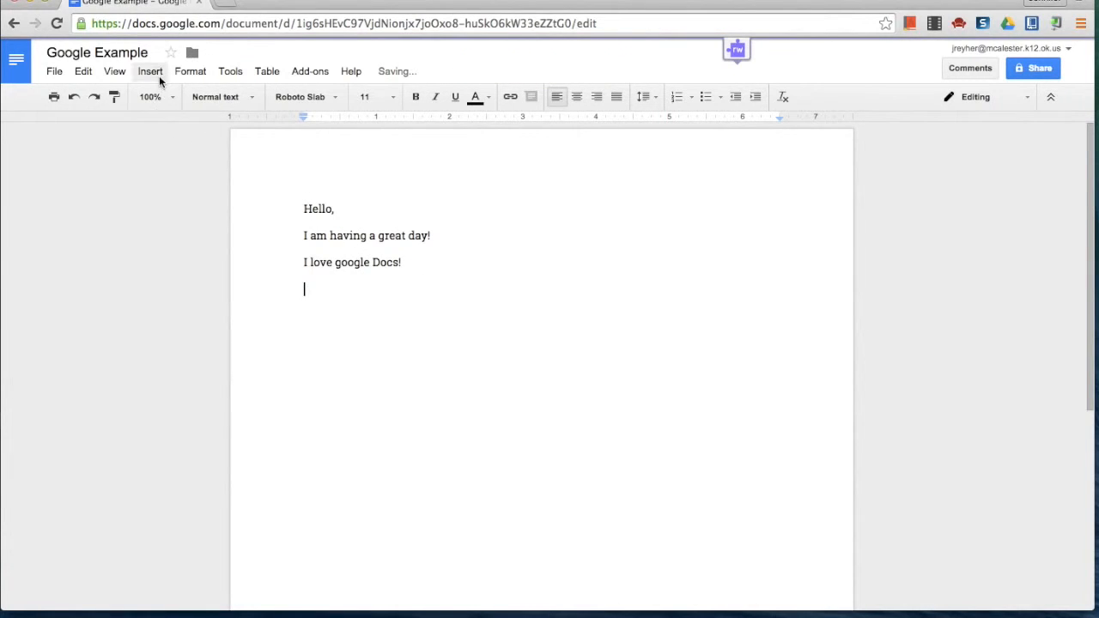
Insert page numbers in the upper-right corner of the pages, starting from the first page
{"action": "left_click", "coordinate": [152, 72]}
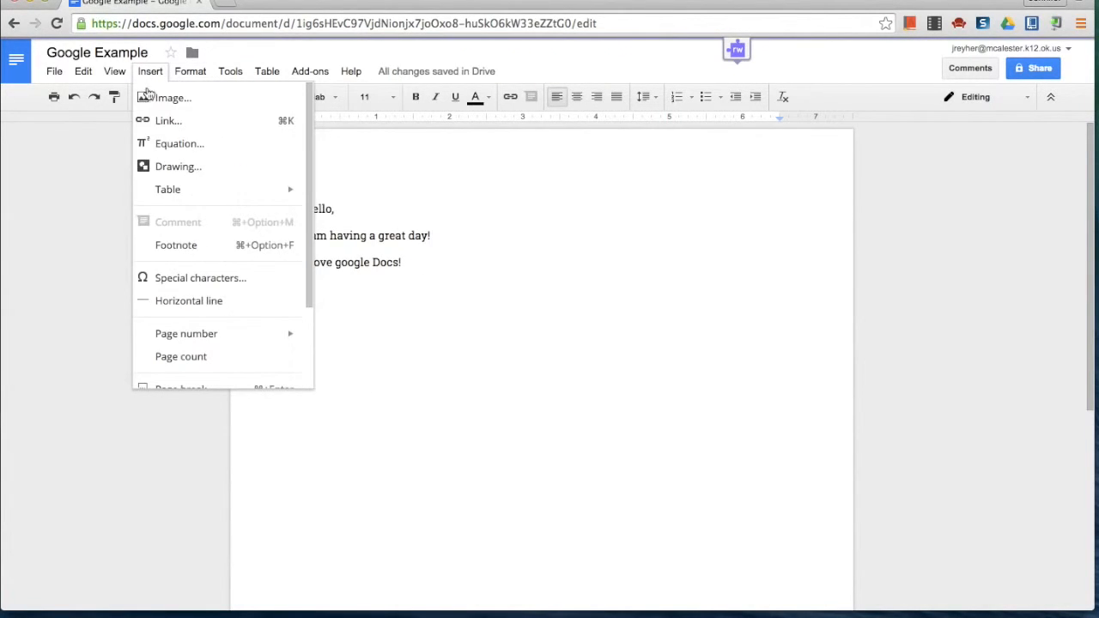
{"action": "scroll", "coordinate": [246, 170], "scroll_direction": "down", "scroll_amount": 1}
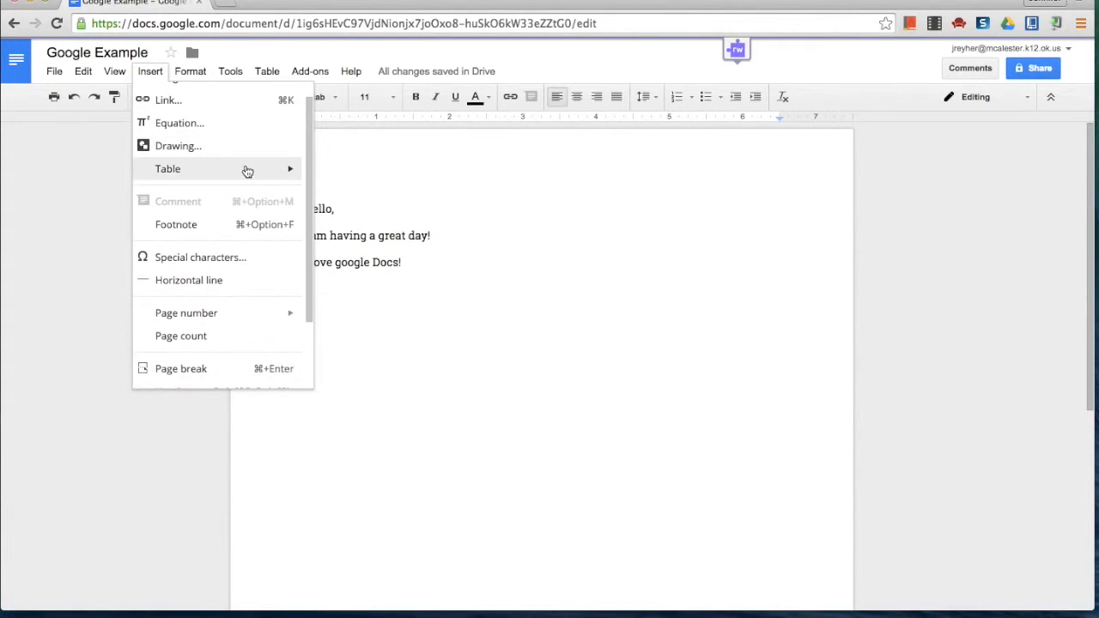
{"action": "scroll", "coordinate": [247, 170], "scroll_direction": "down", "scroll_amount": 4}
{"action": "mouse_move", "coordinate": [247, 234]}
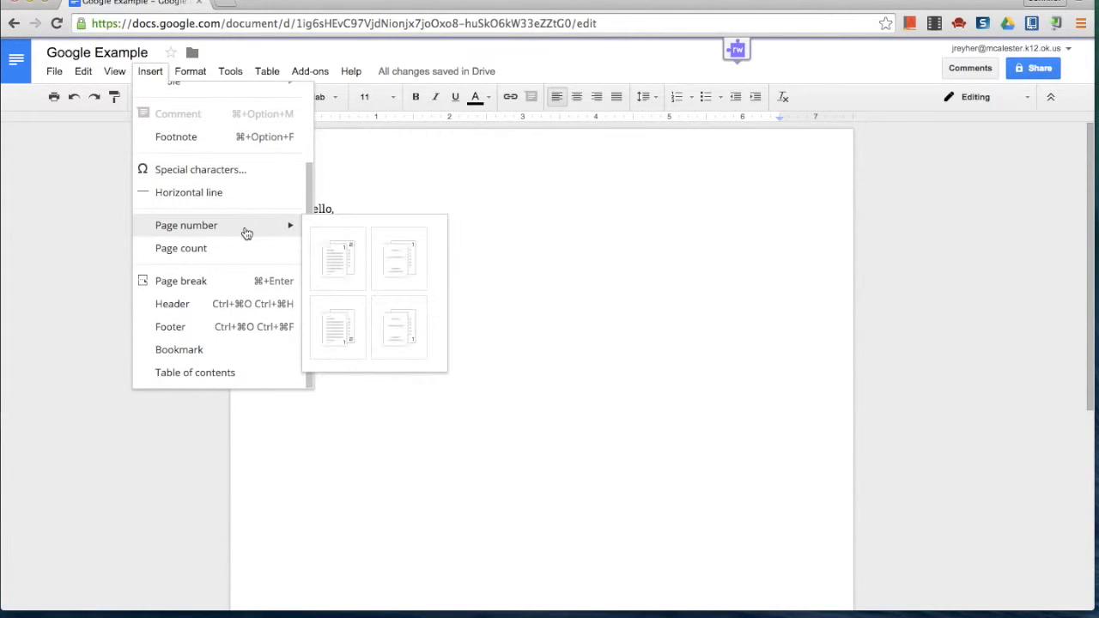
{"action": "left_click", "coordinate": [337, 267]}
{"action": "left_click", "coordinate": [522, 327]}
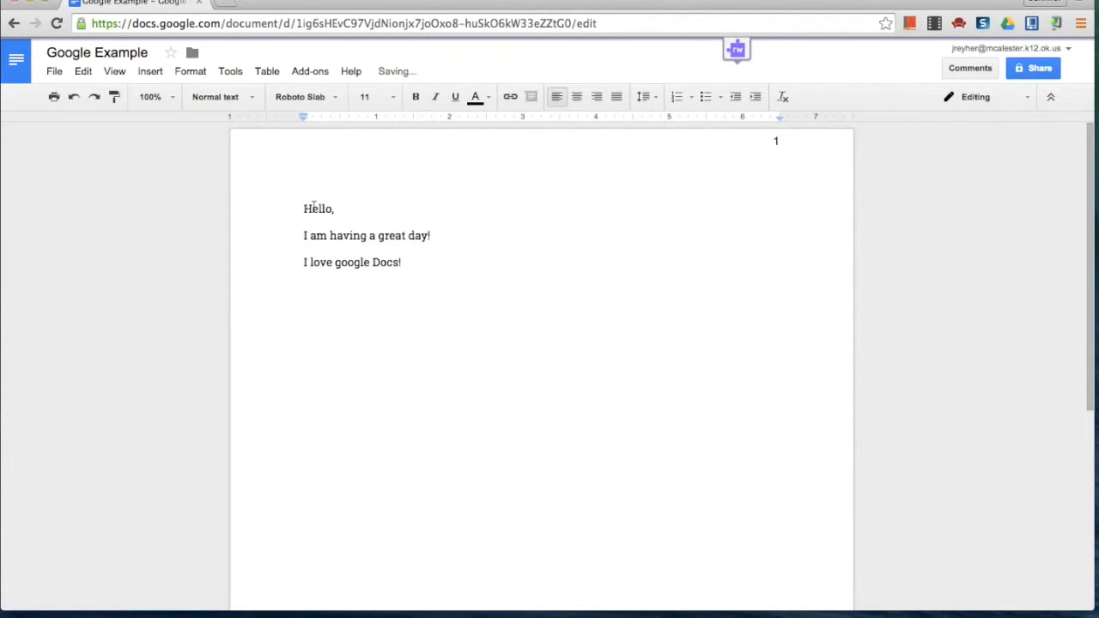
Check the document's word count and close the result
{"action": "left_click", "coordinate": [229, 71]}
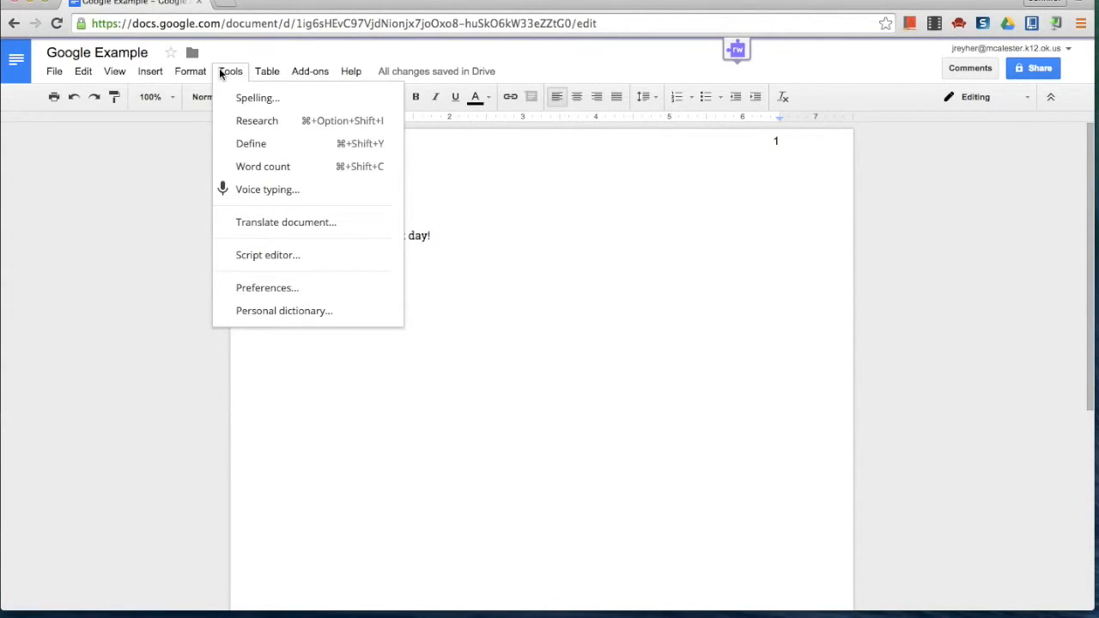
{"action": "left_click", "coordinate": [307, 168]}
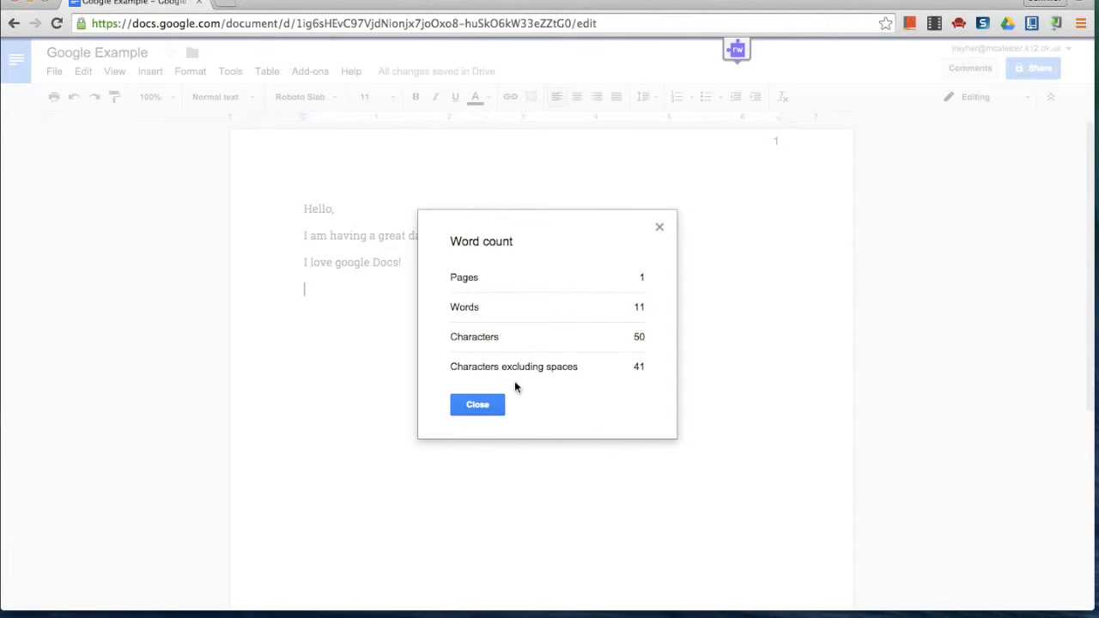
{"action": "left_click", "coordinate": [483, 402]}
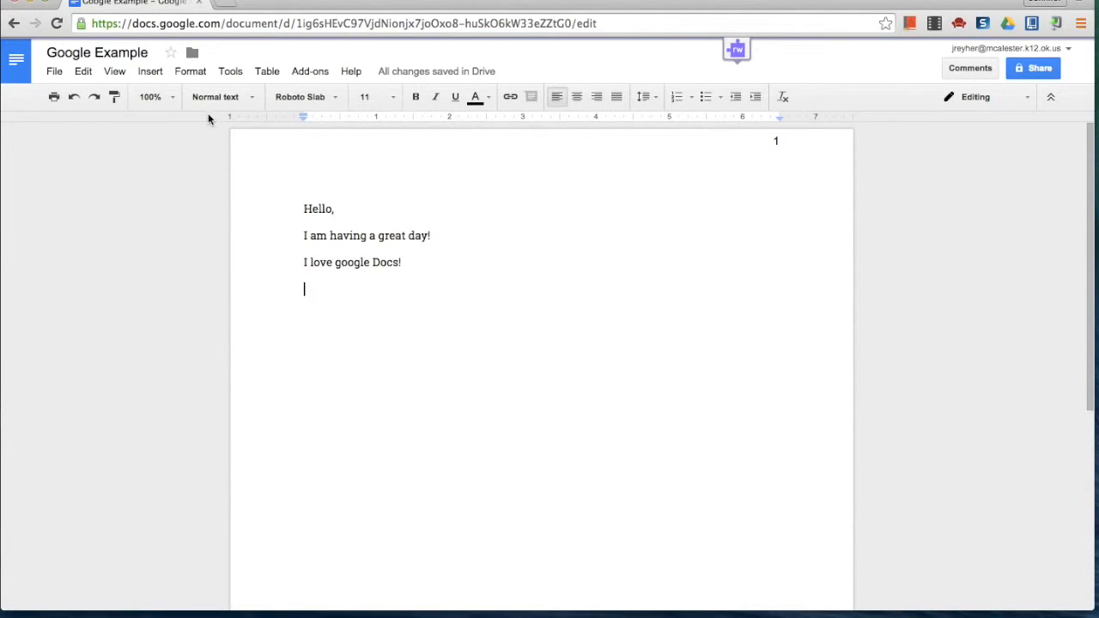
{"action": "left_click", "coordinate": [56, 72]}
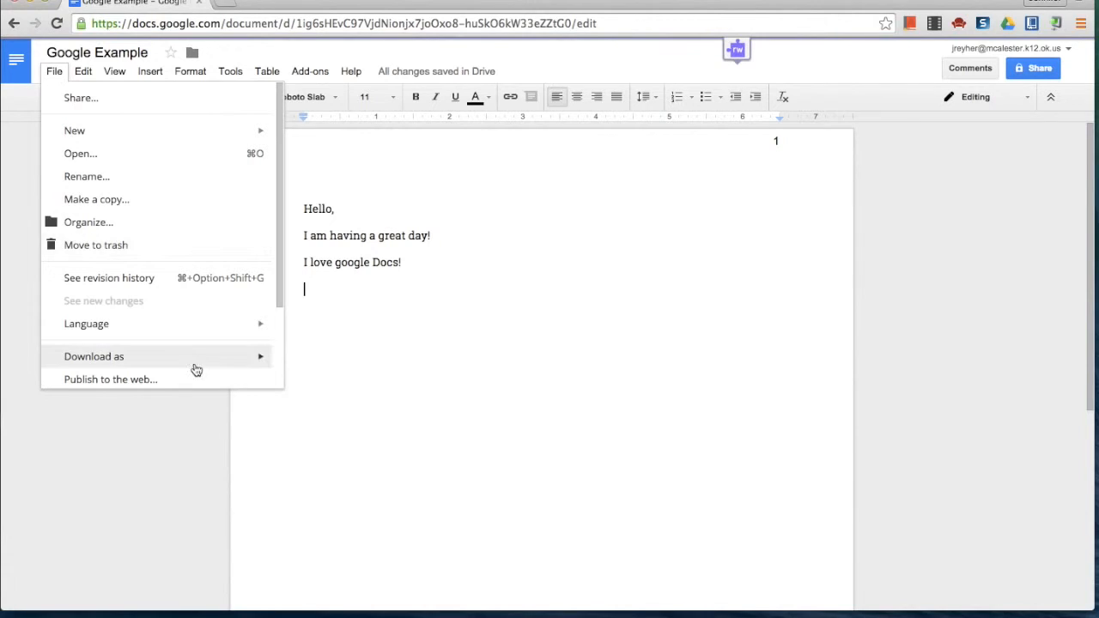
{"action": "mouse_move", "coordinate": [193, 361]}
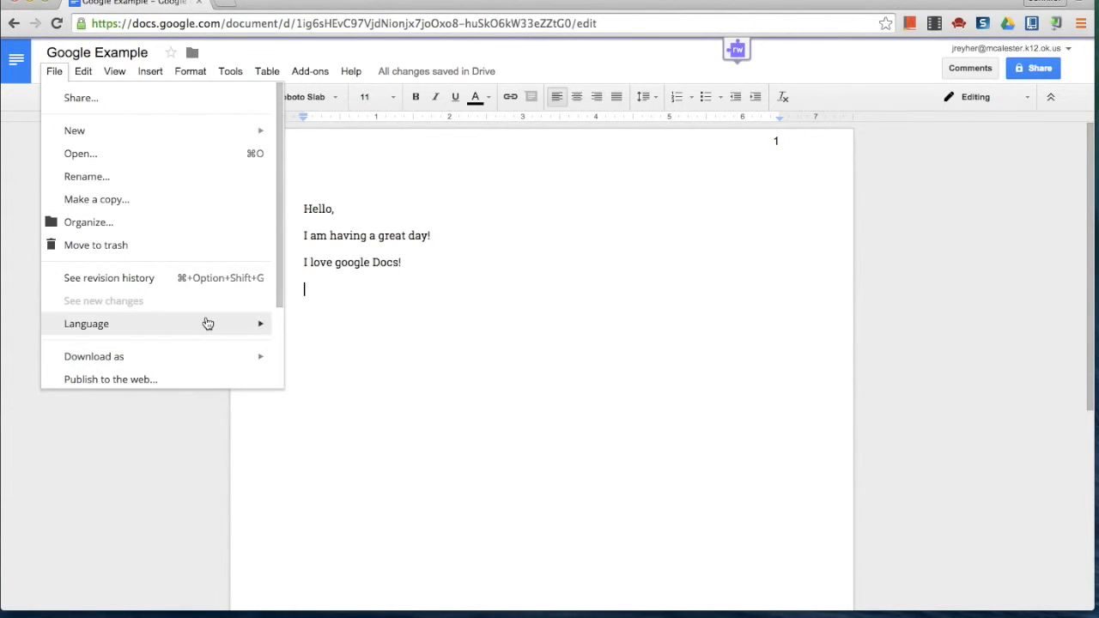
{"action": "mouse_move", "coordinate": [208, 322]}
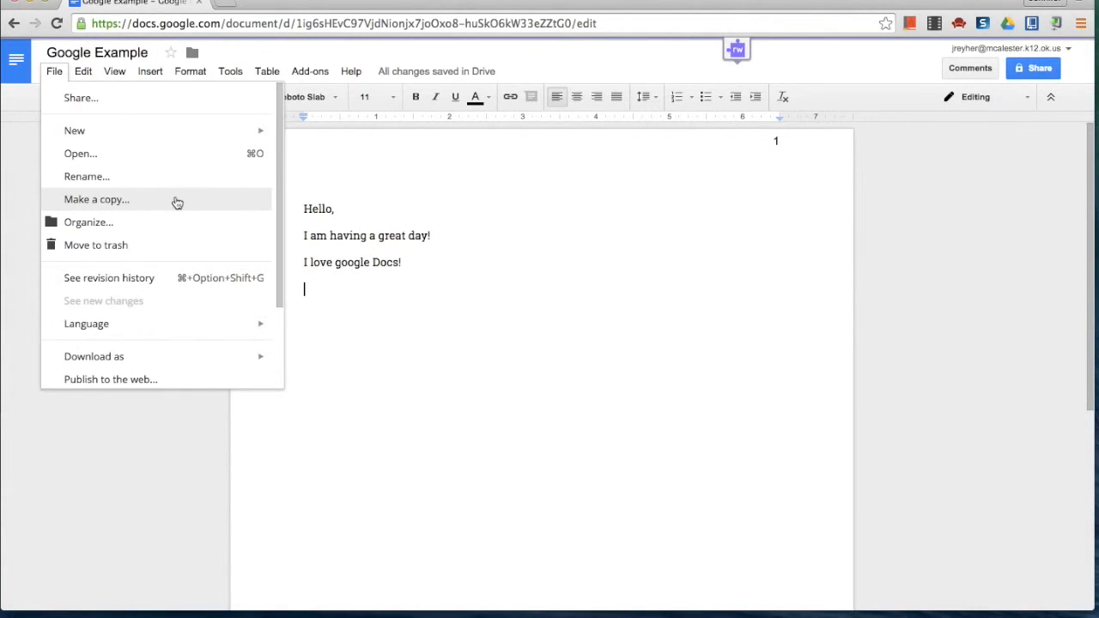
{"action": "left_click", "coordinate": [176, 203]}
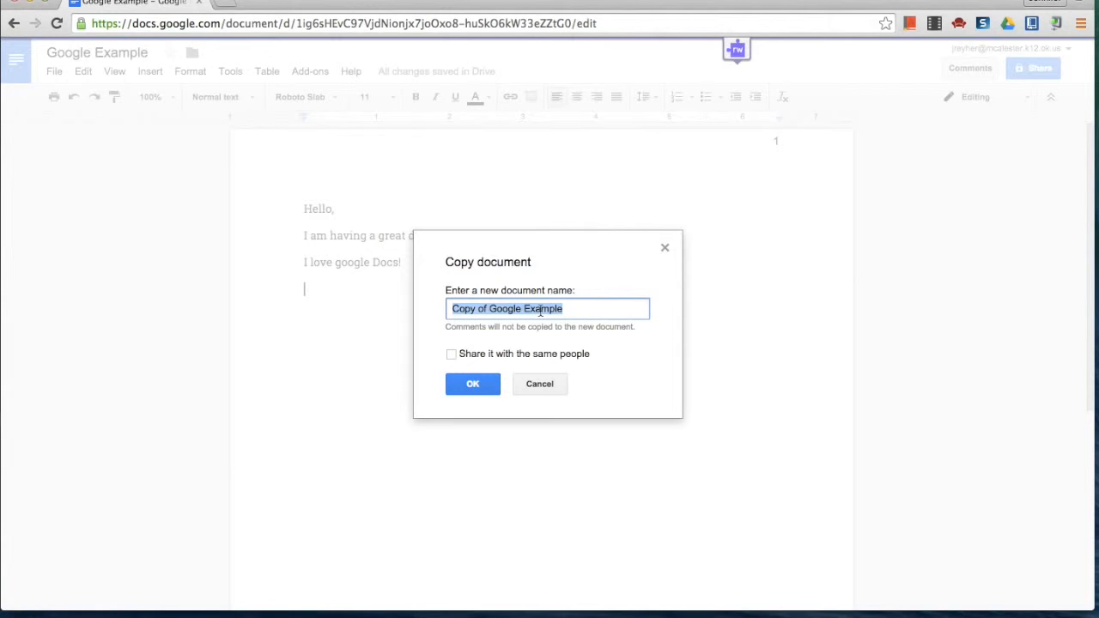
{"action": "key", "text": "BackSpace"}
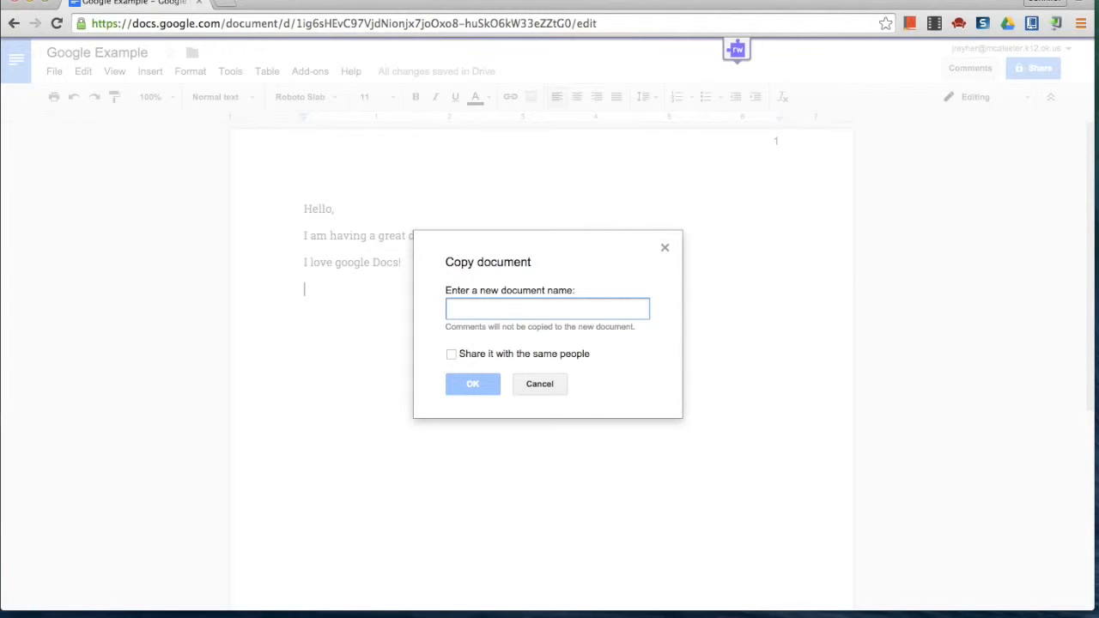
{"action": "left_click", "coordinate": [540, 388]}
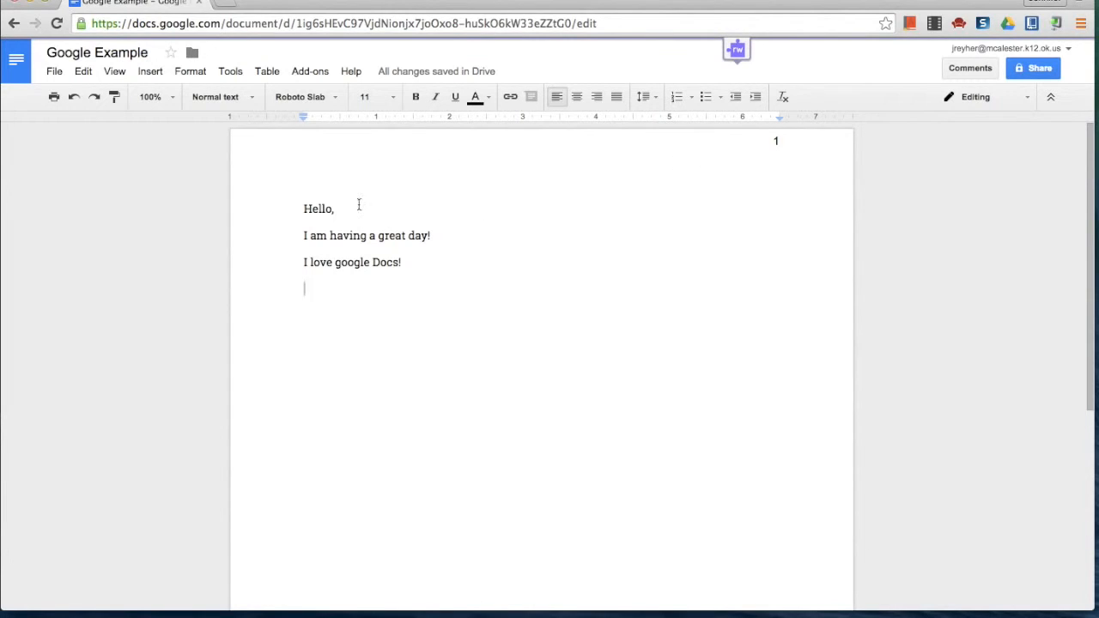
Attach the comment "You should have written Hi." to the word "Hello" on the first line
{"action": "left_click_drag", "start_coordinate": [304, 209], "coordinate": [335, 210]}
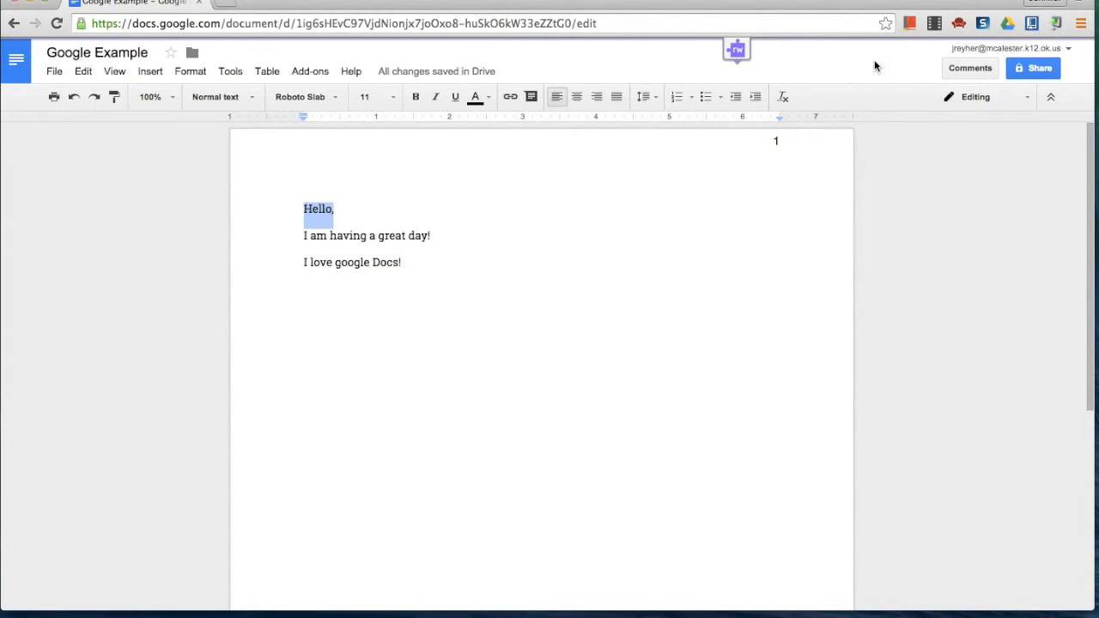
{"action": "left_click_drag", "start_coordinate": [302, 210], "coordinate": [334, 209]}
{"action": "left_click", "coordinate": [967, 69]}
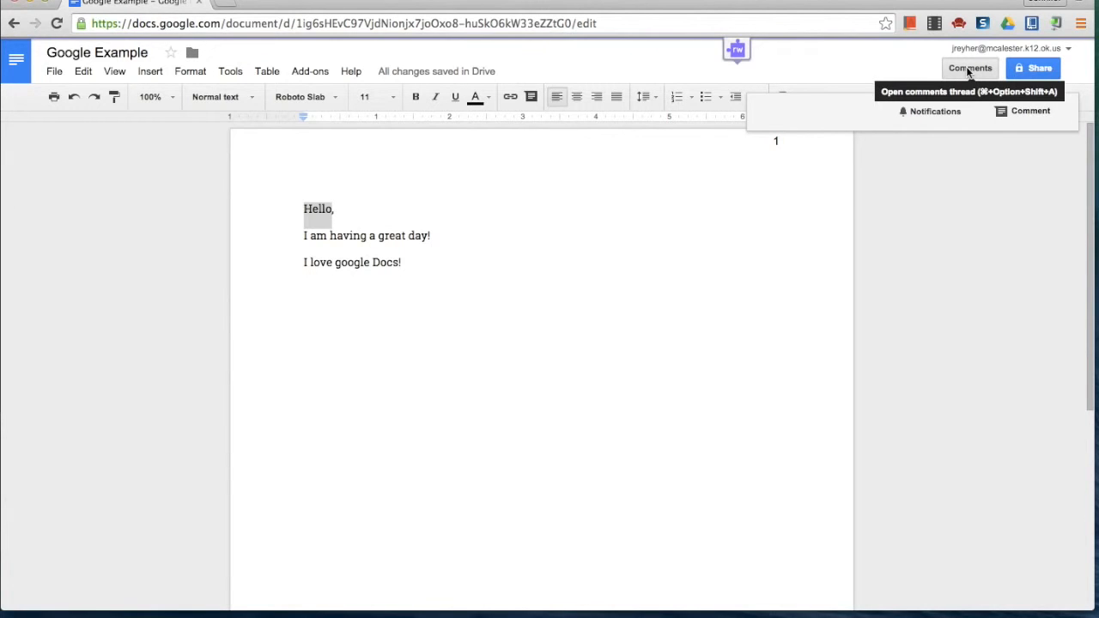
{"action": "left_click", "coordinate": [1026, 121]}
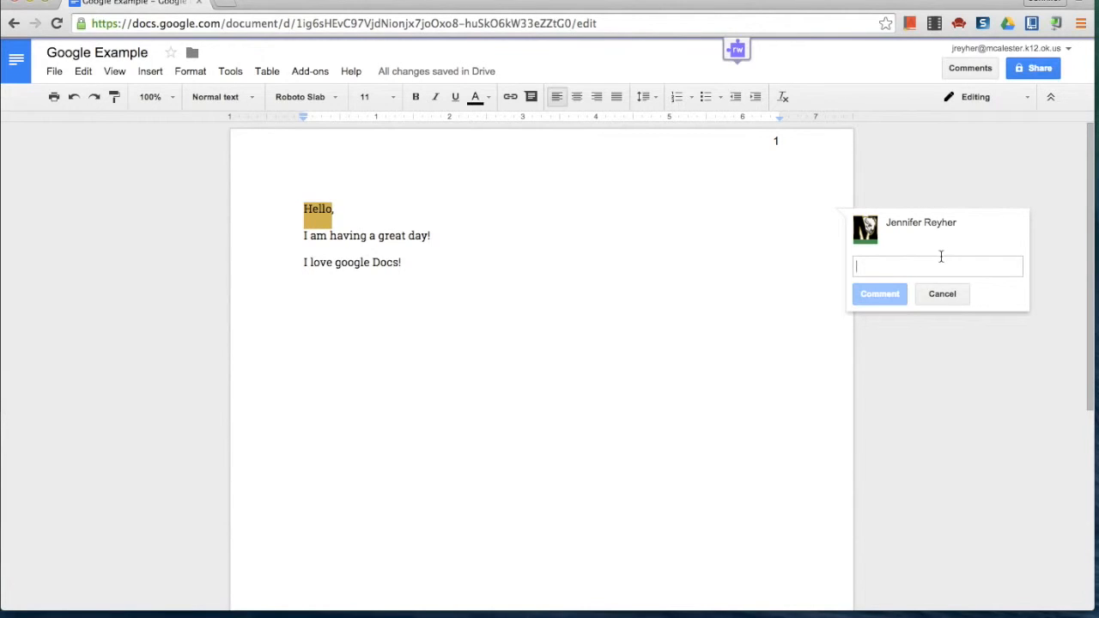
{"action": "type", "text": "You sh"}
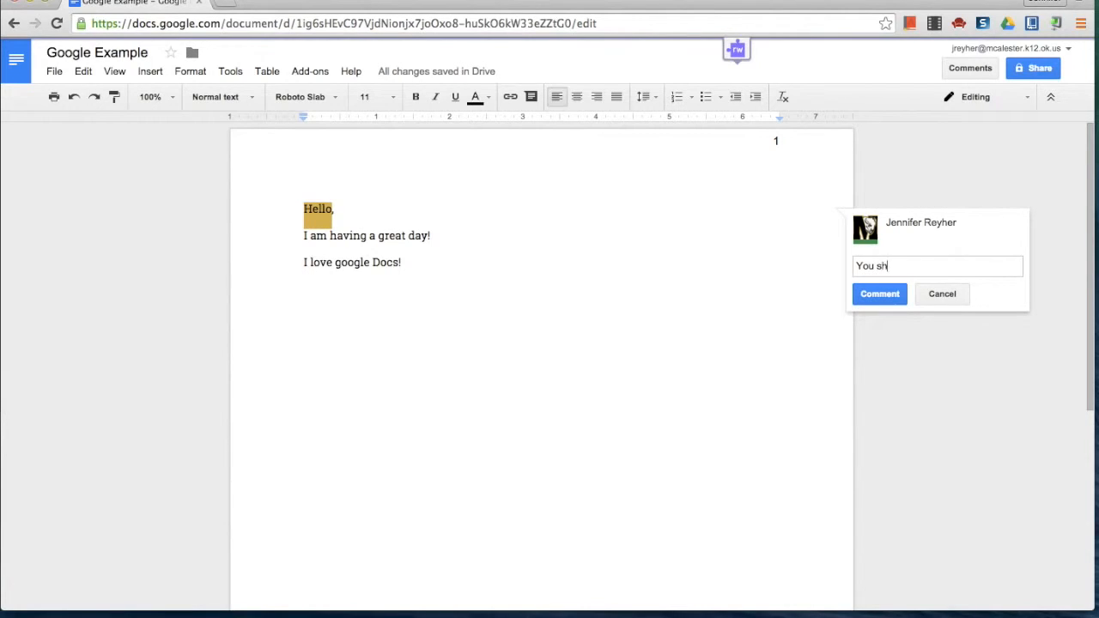
{"action": "type", "text": "ould have m"}
{"action": "key", "text": "BackSpace"}
{"action": "type", "text": "written Hi."}
{"action": "left_click", "coordinate": [893, 294]}
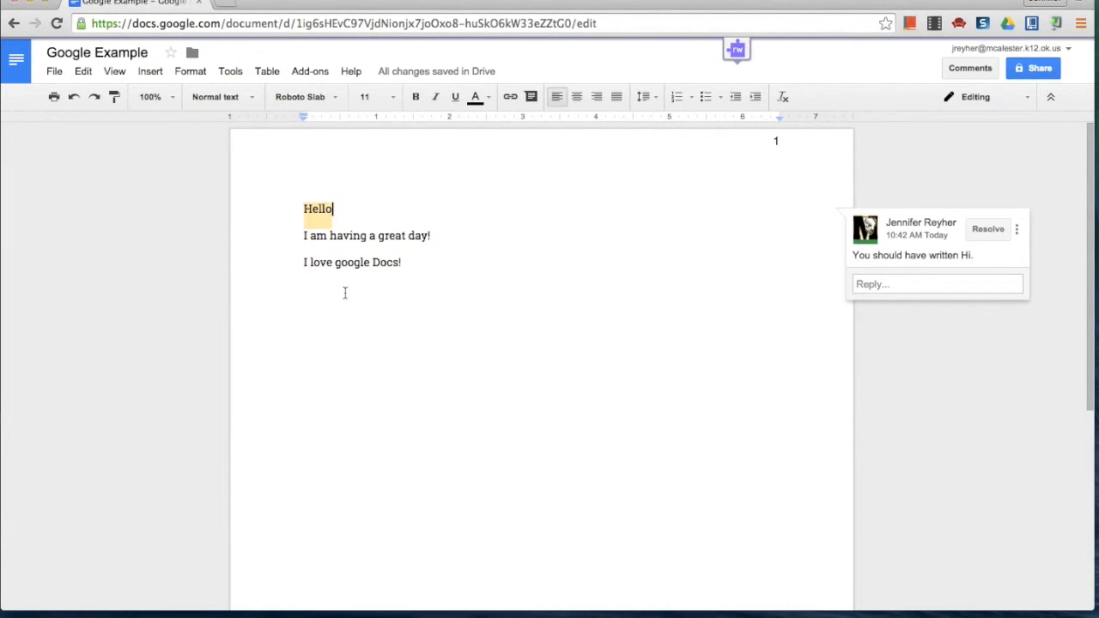
{"action": "type", "text": ","}
Turn on link sharing so that anyone at McAlester Public Schools can find and edit the document, and save the setting
{"action": "left_click", "coordinate": [1041, 70]}
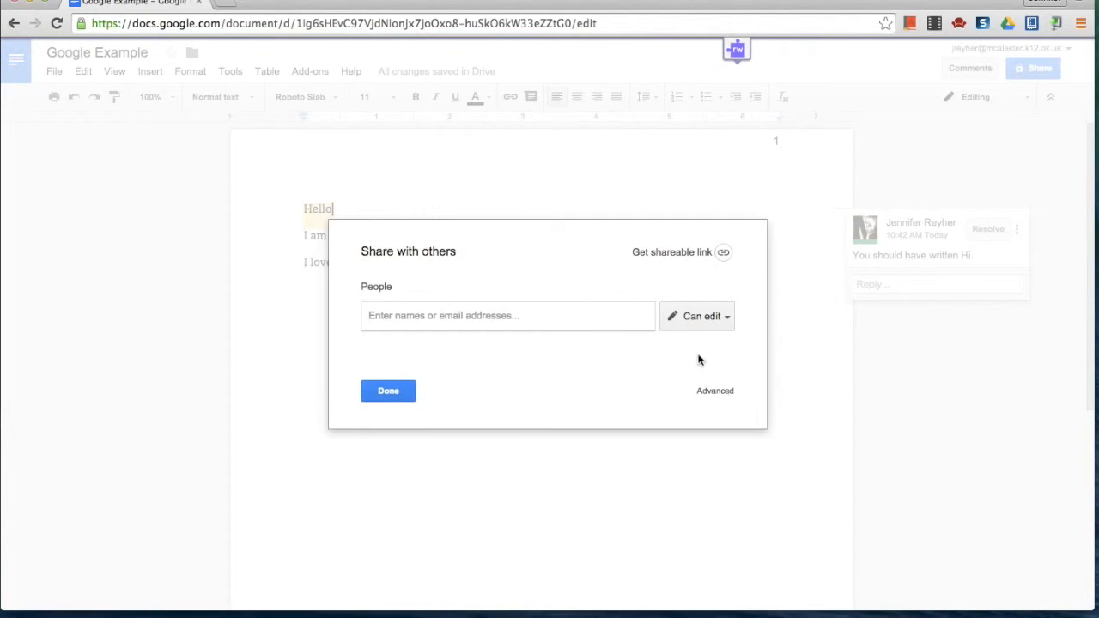
{"action": "left_click", "coordinate": [712, 394]}
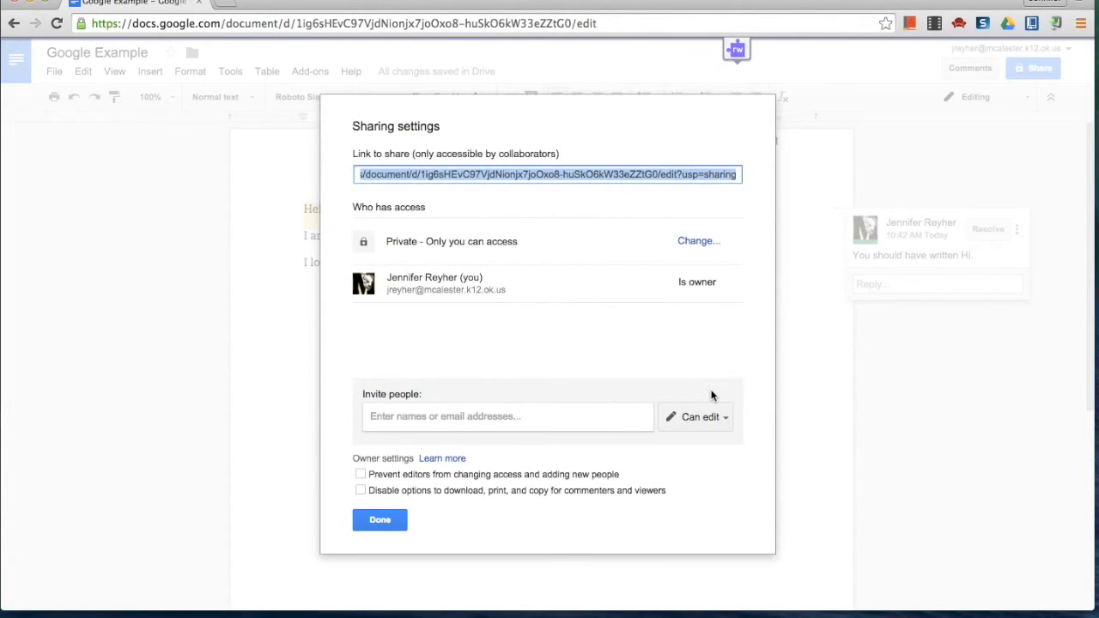
{"action": "left_click", "coordinate": [704, 244]}
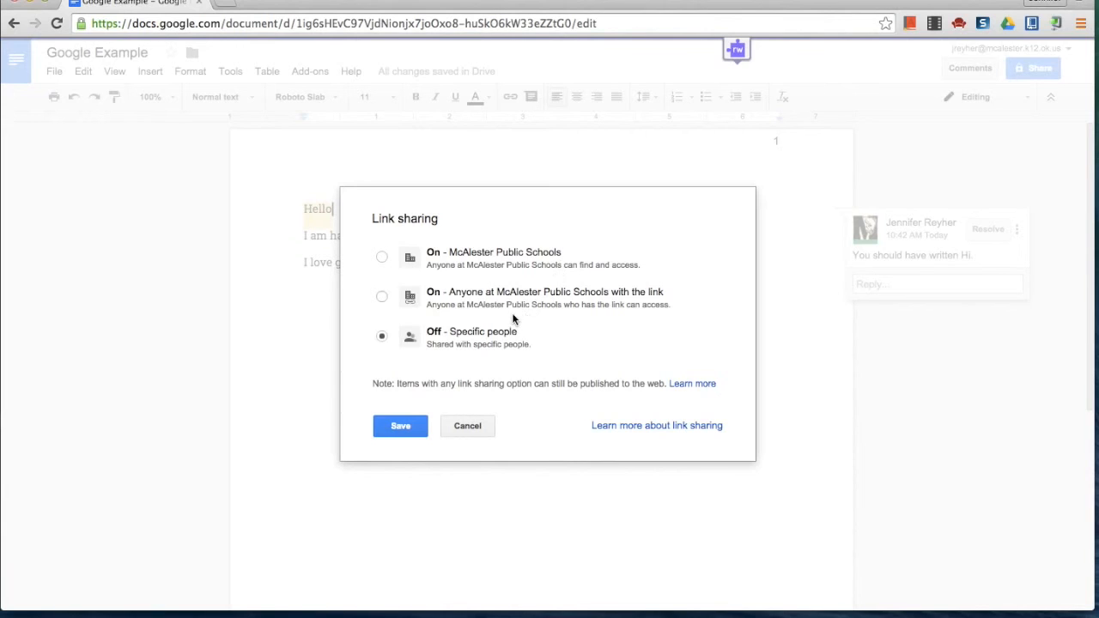
{"action": "left_click", "coordinate": [491, 260]}
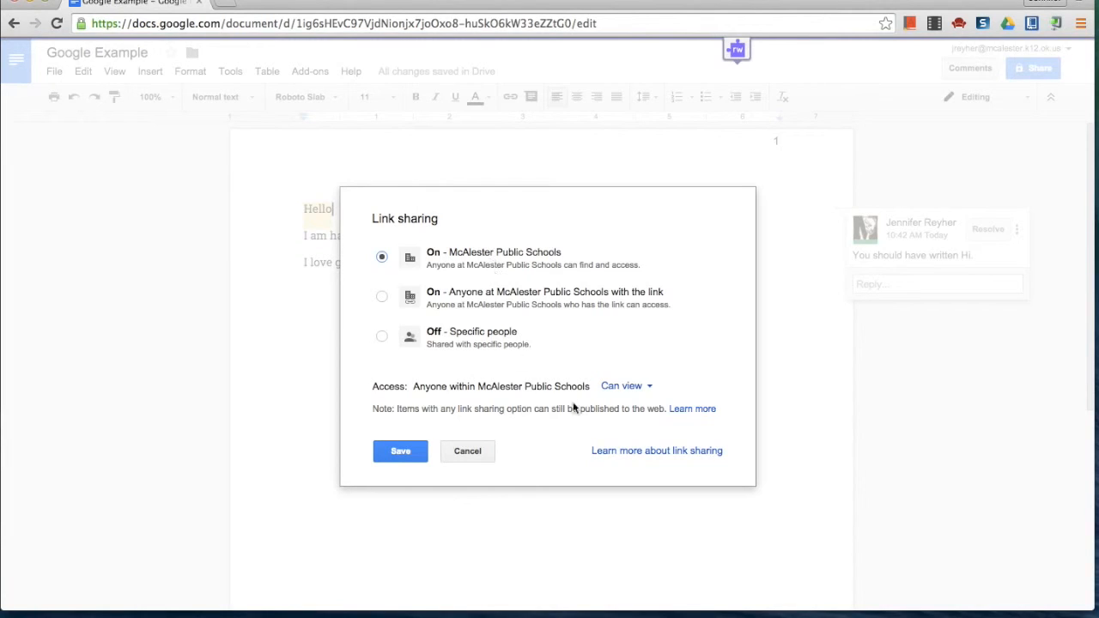
{"action": "left_click", "coordinate": [640, 389]}
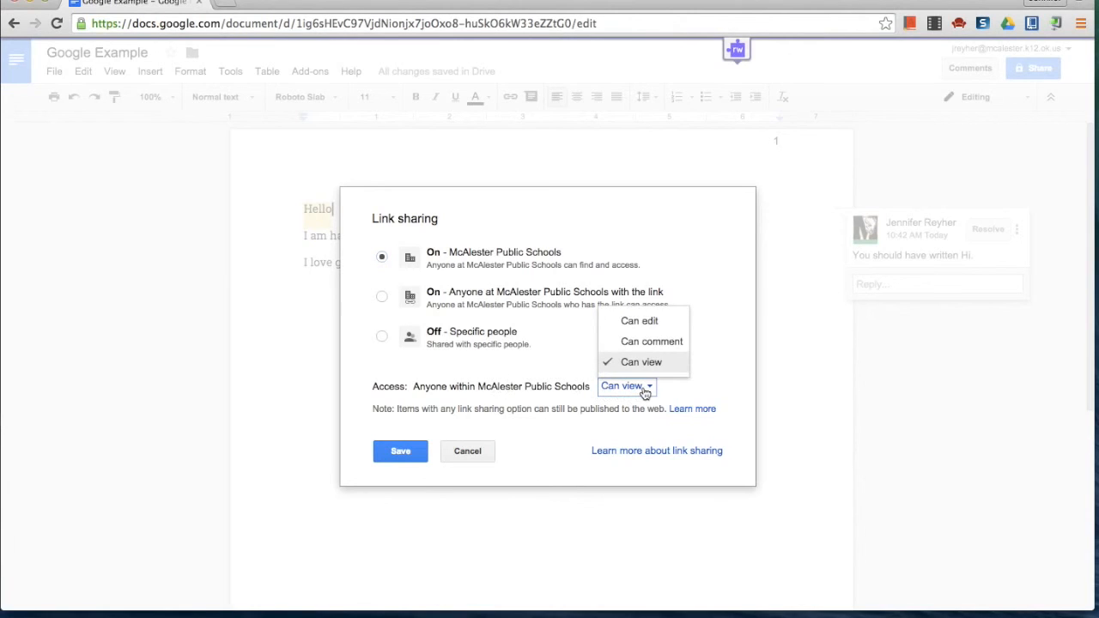
{"action": "left_click", "coordinate": [645, 343]}
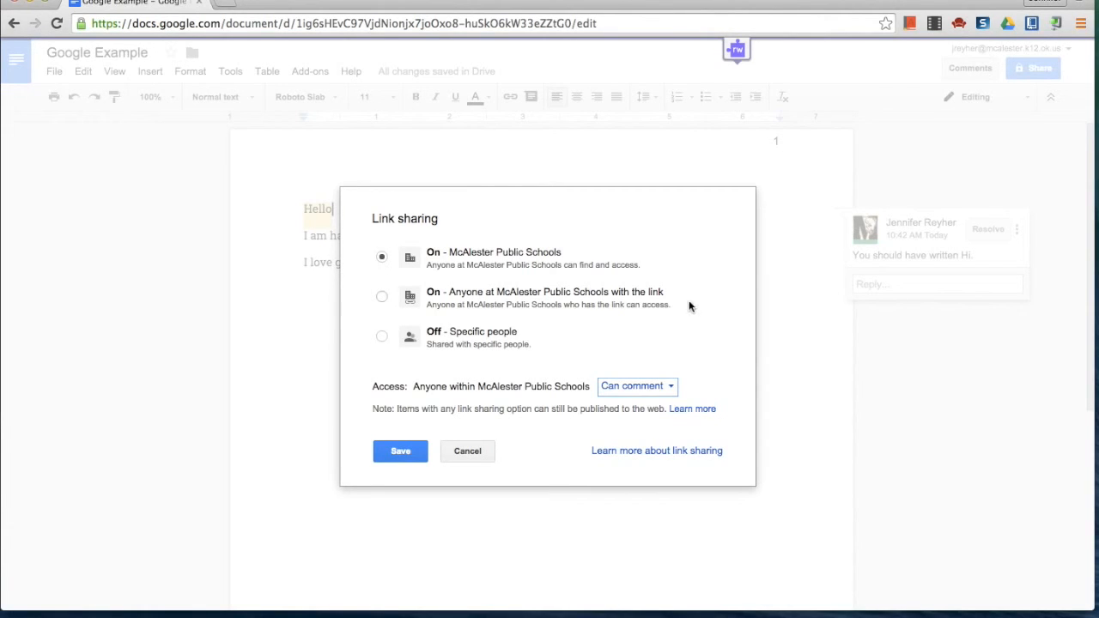
{"action": "left_click", "coordinate": [672, 391]}
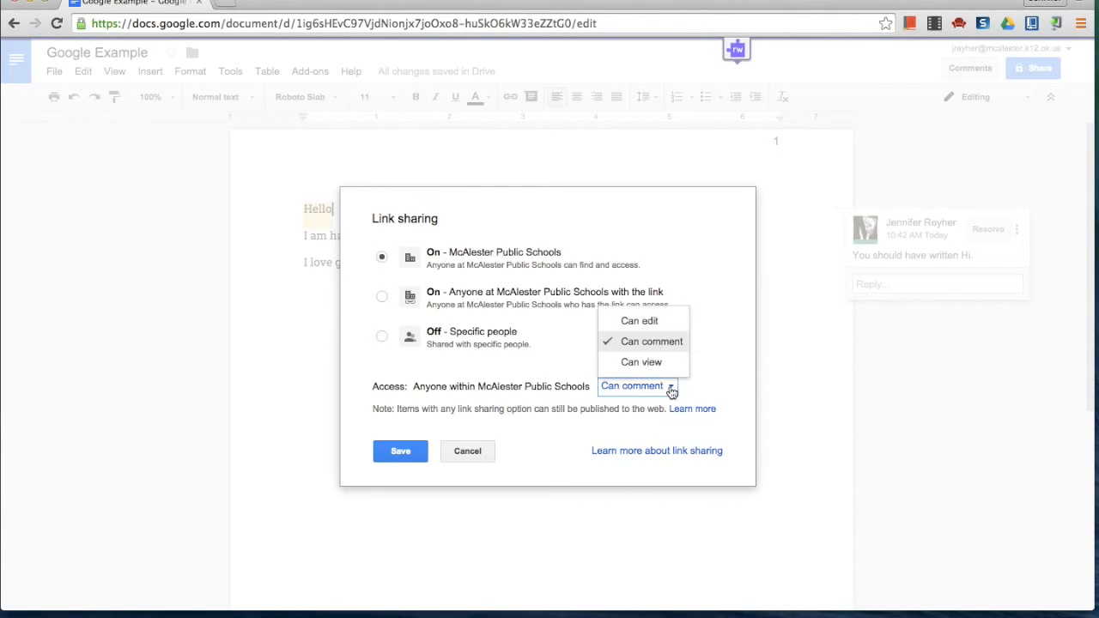
{"action": "left_click", "coordinate": [663, 322]}
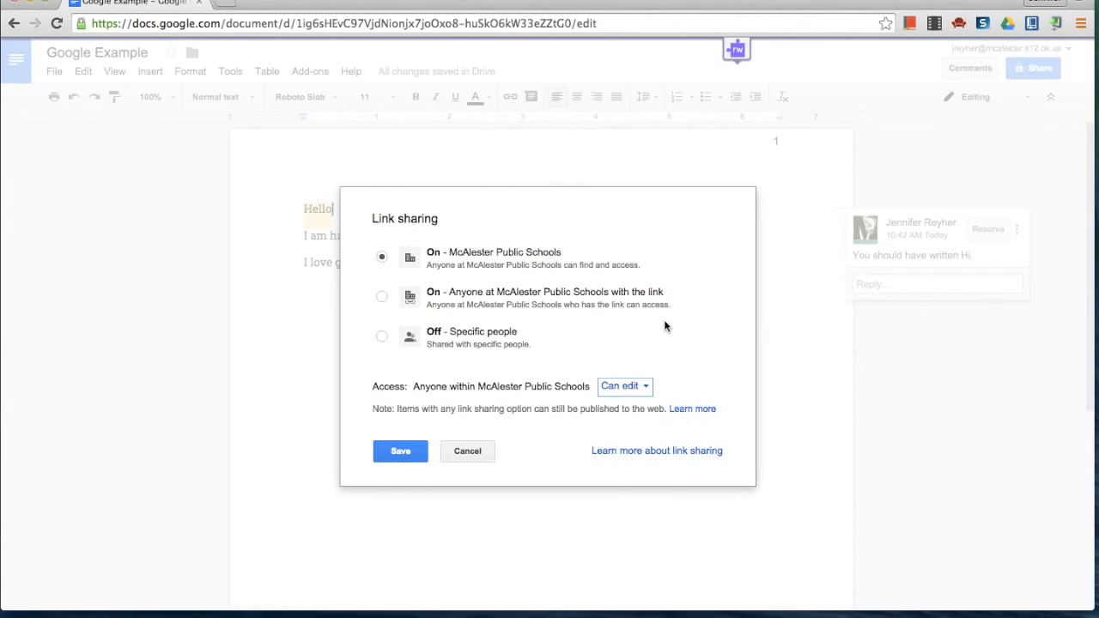
{"action": "left_click", "coordinate": [399, 456]}
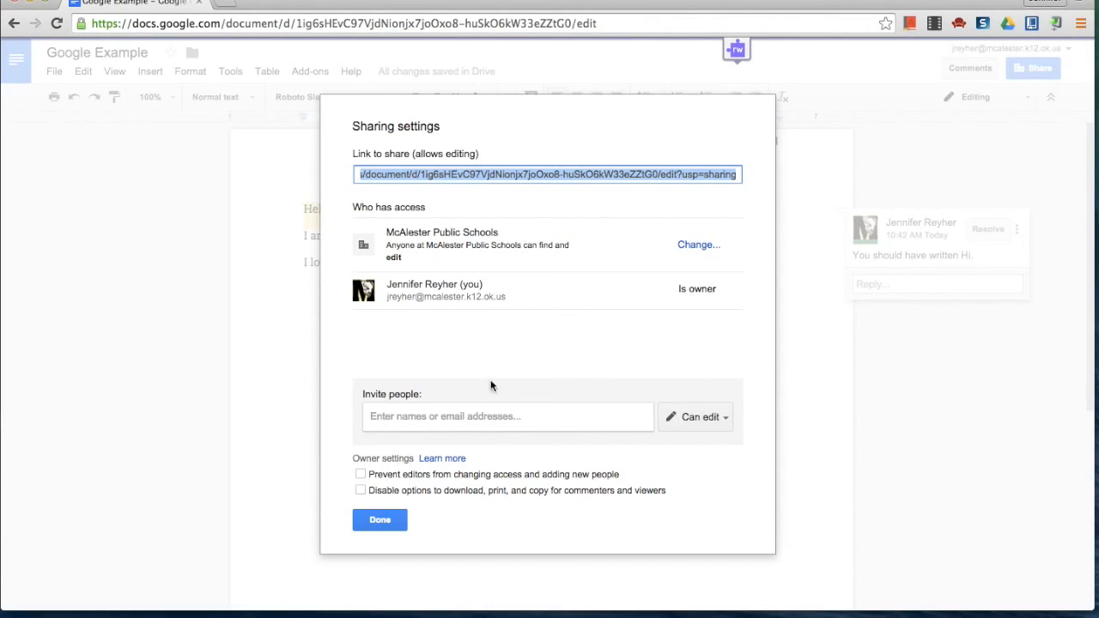
Copy the document's sharing link from the sharing settings
{"action": "left_click", "coordinate": [505, 171]}
{"action": "left_click", "coordinate": [505, 177]}
{"action": "right_click", "coordinate": [507, 179]}
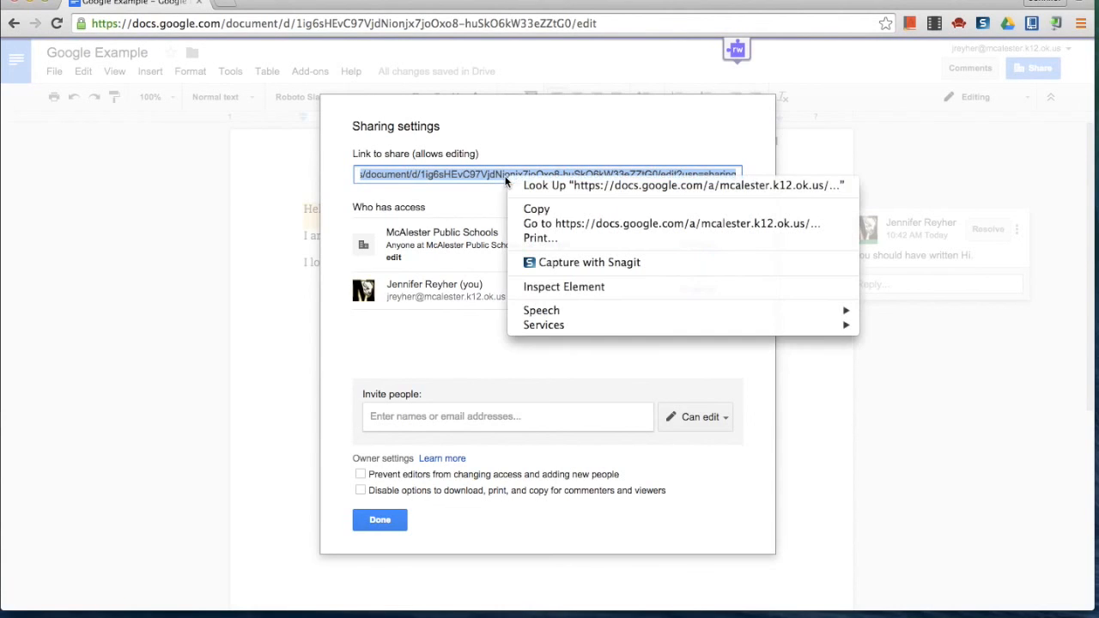
{"action": "left_click", "coordinate": [536, 209]}
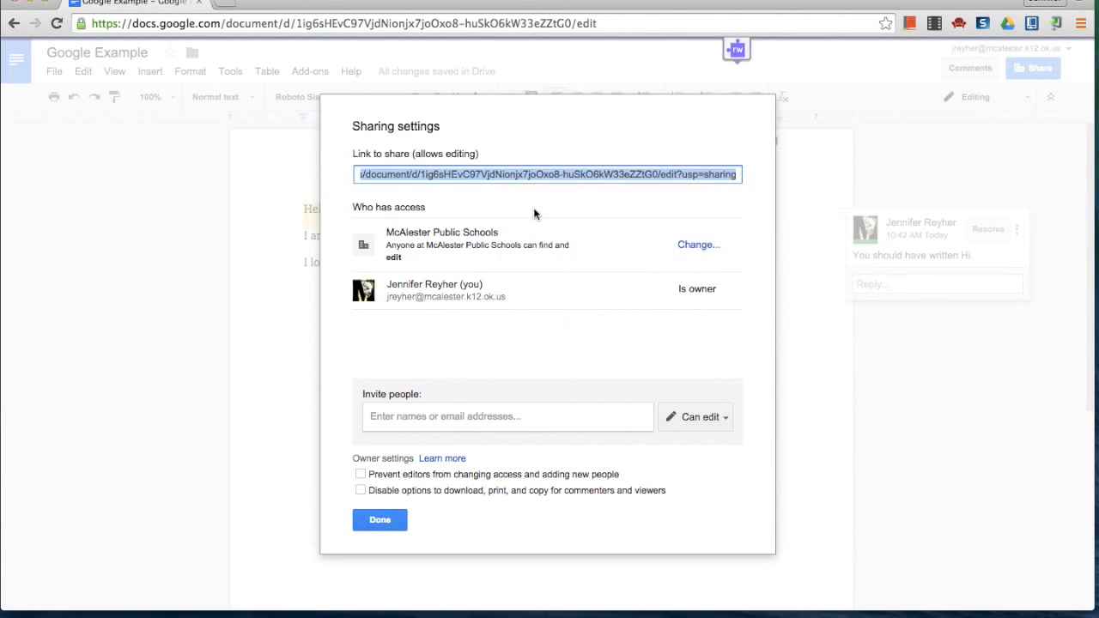
Start inviting people to the document, cancel the blank invitation, and close the sharing settings
{"action": "left_click", "coordinate": [505, 421]}
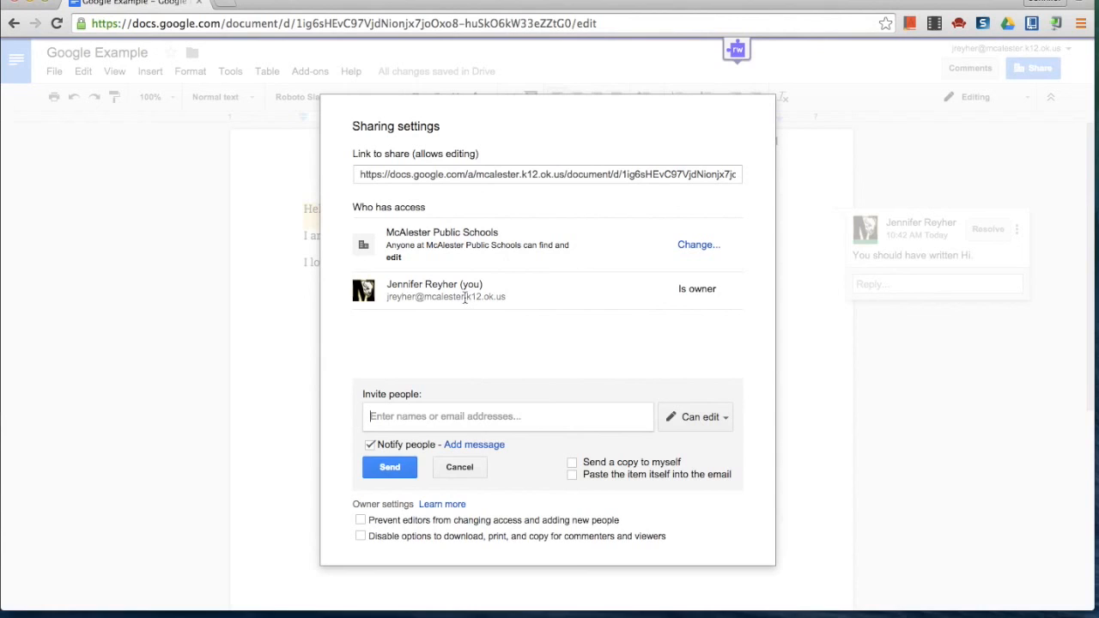
{"action": "left_click", "coordinate": [458, 469]}
{"action": "left_click", "coordinate": [390, 522]}
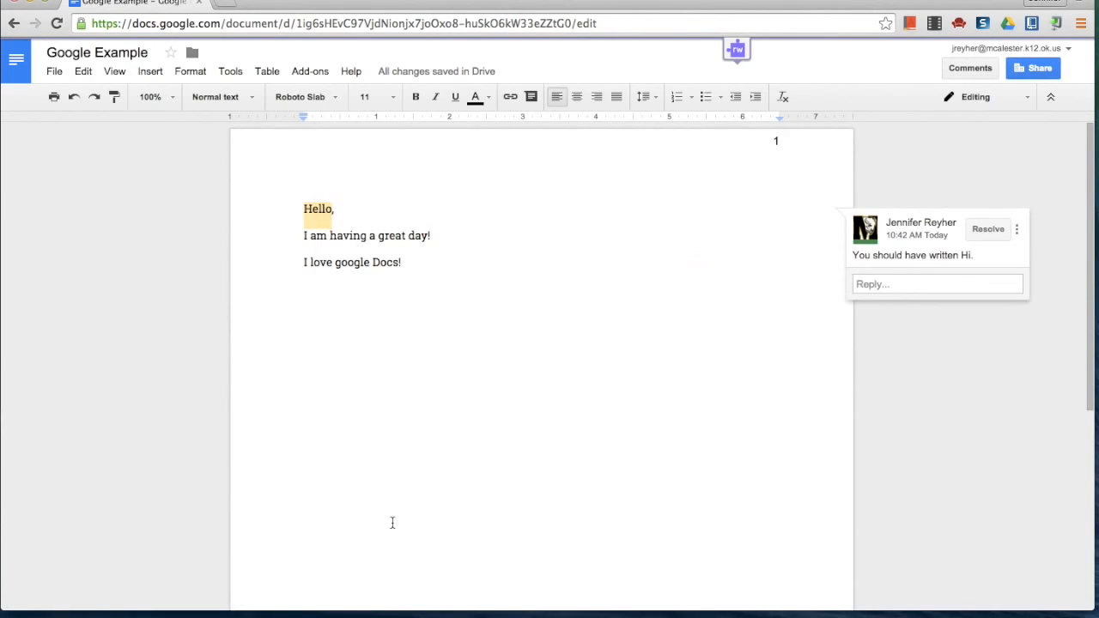